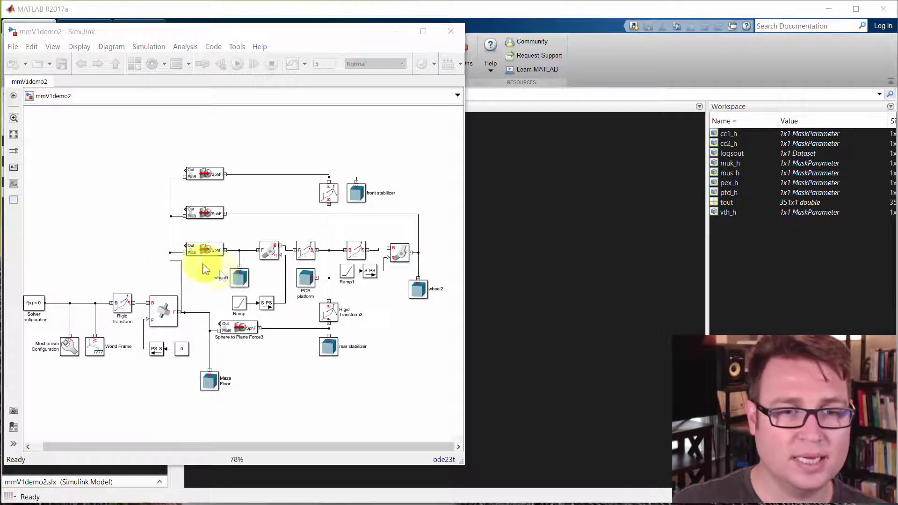
# Step: Widen the mmV1demo2 window and fit the micromouse mechanism diagram to the larger view
pyautogui.moveTo(462, 350); pyautogui.dragTo(563, 363)
pyautogui.press('space')
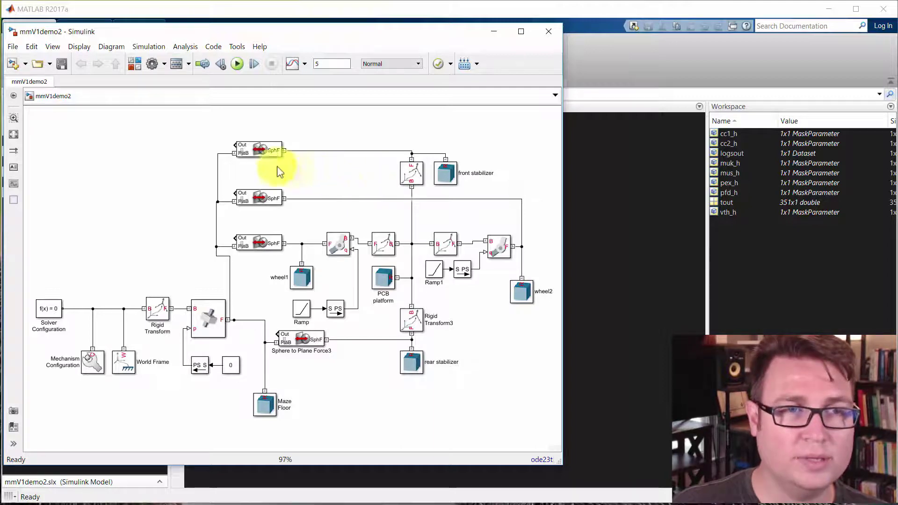
# Step: Drag a Transform Sensor from Simscape > Multibody > Frames and Transforms above the front stabilizer
pyautogui.click(151, 148)
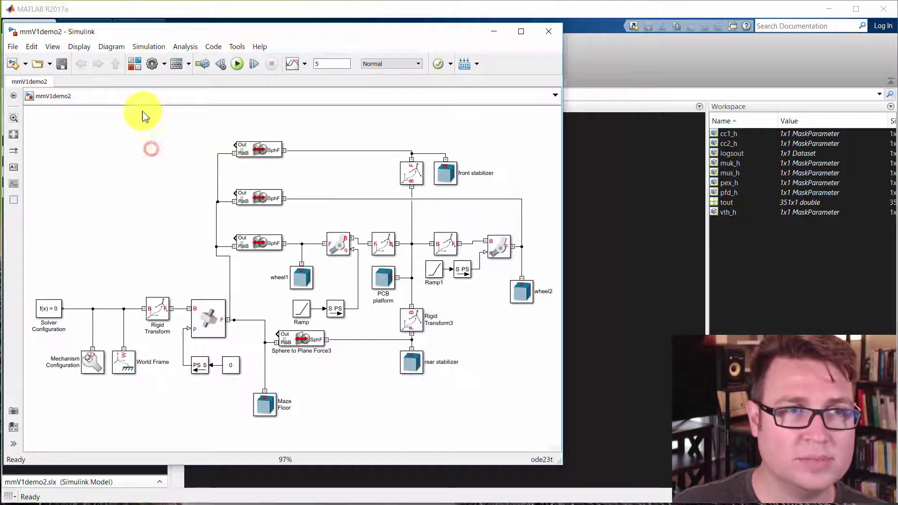
pyautogui.click(134, 66)
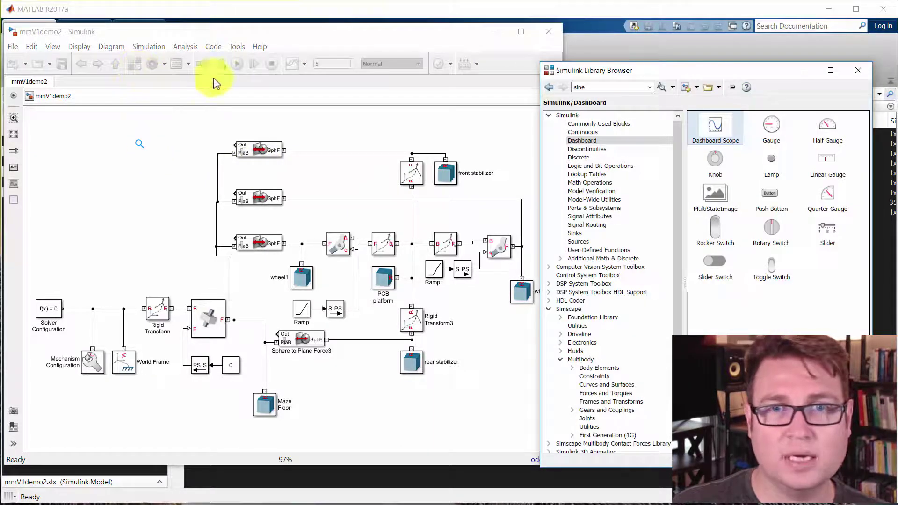
pyautogui.click(586, 359)
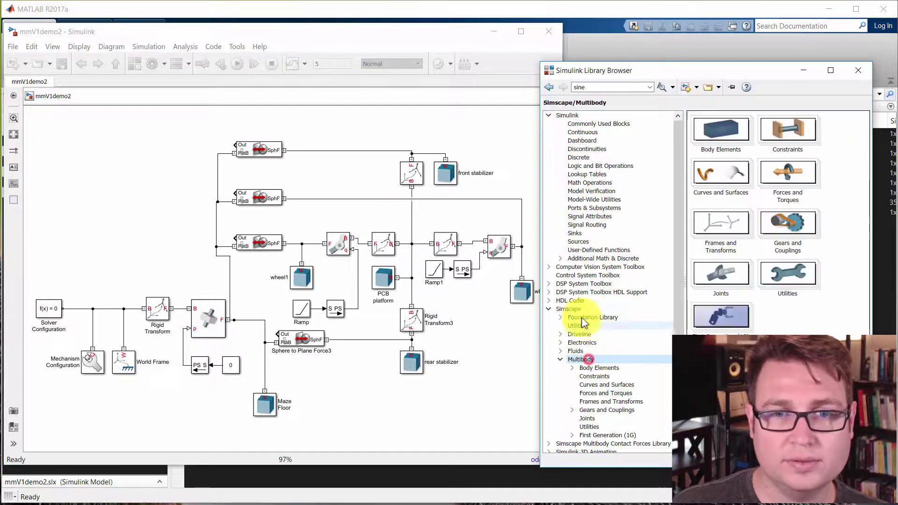
pyautogui.click(607, 402)
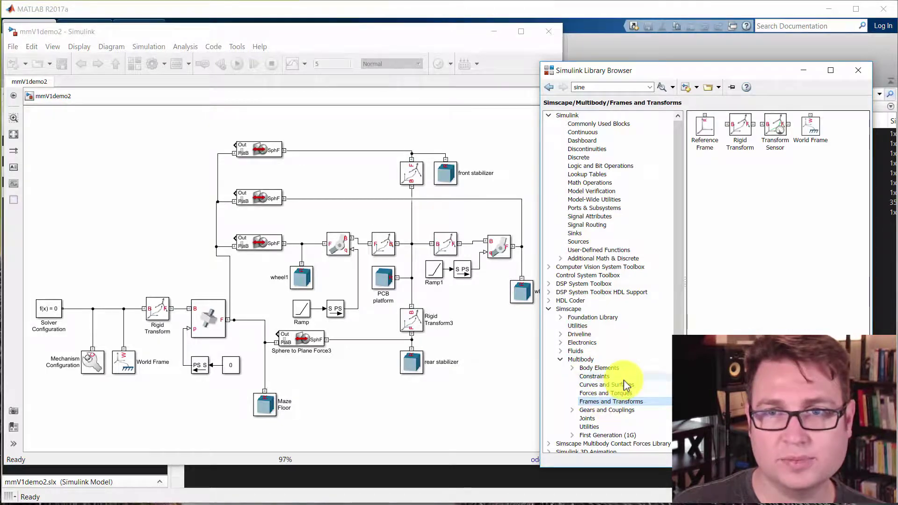
pyautogui.click(771, 126)
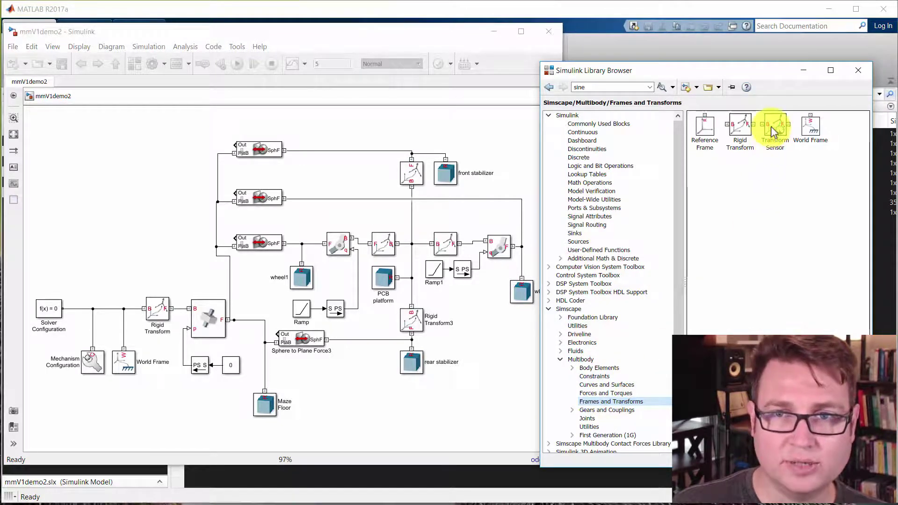
pyautogui.click(771, 126)
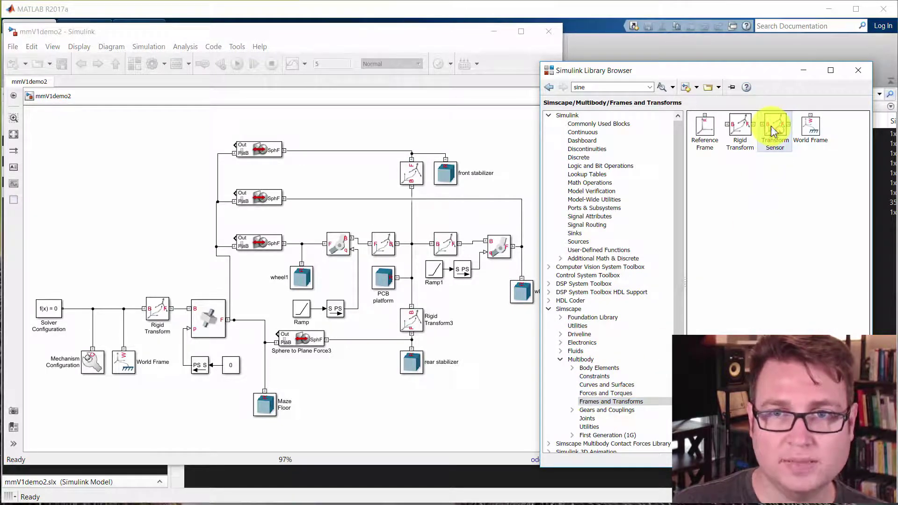
pyautogui.moveTo(770, 125); pyautogui.dragTo(493, 133)
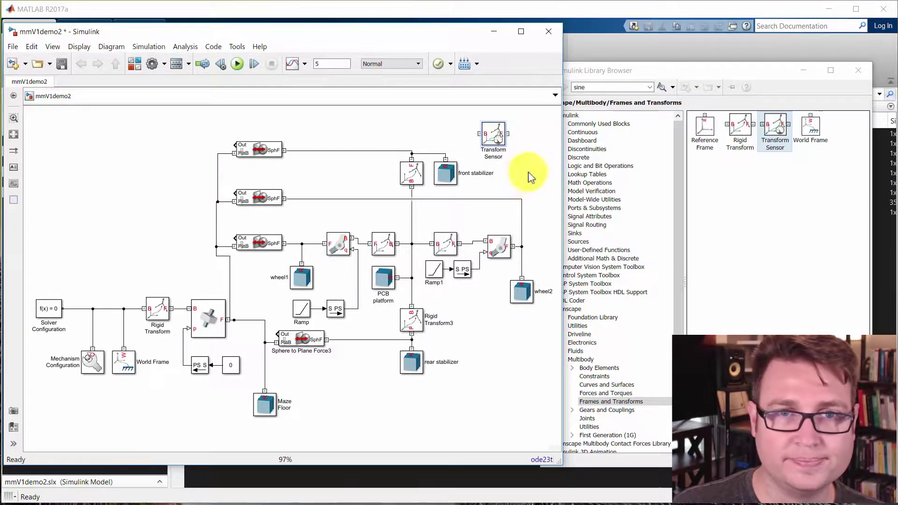
# Step: Nudge the Transform Sensor right and down, then flip it with Ctrl+R
pyautogui.click(435, 145)
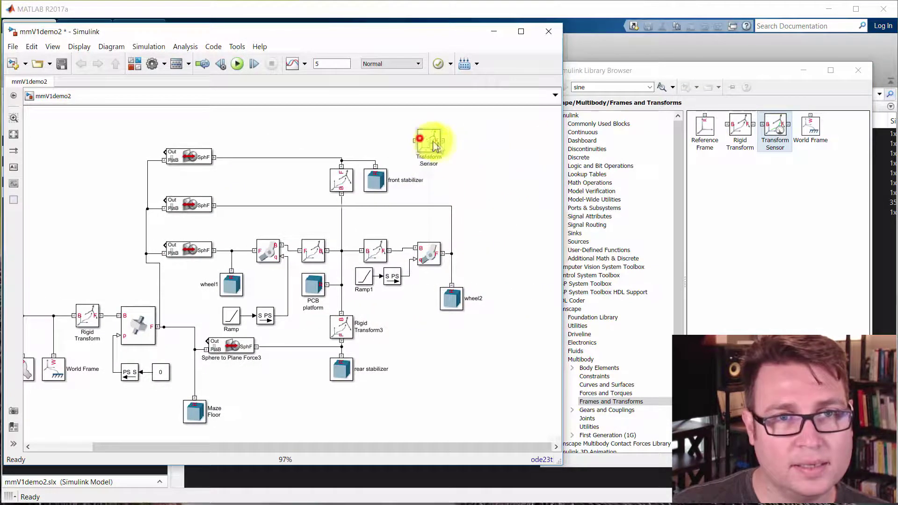
pyautogui.moveTo(434, 146); pyautogui.dragTo(488, 160)
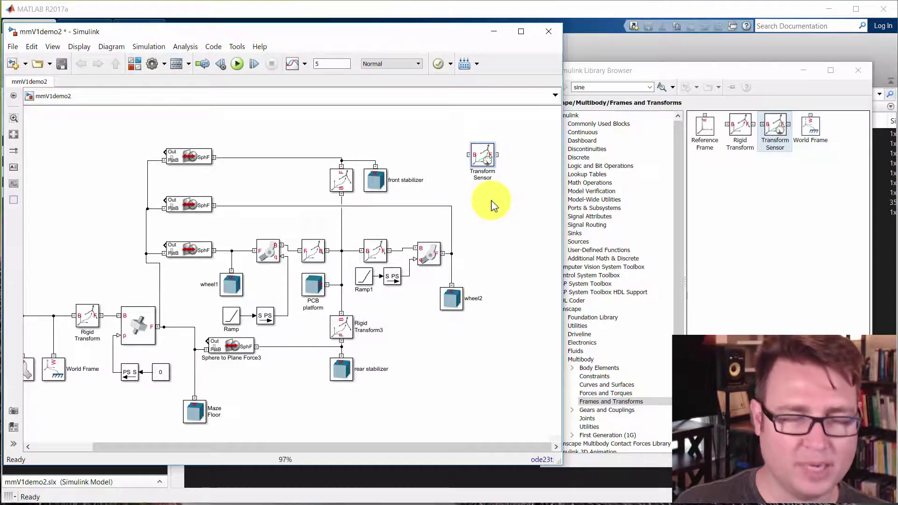
pyautogui.scroll(2, 491, 206)
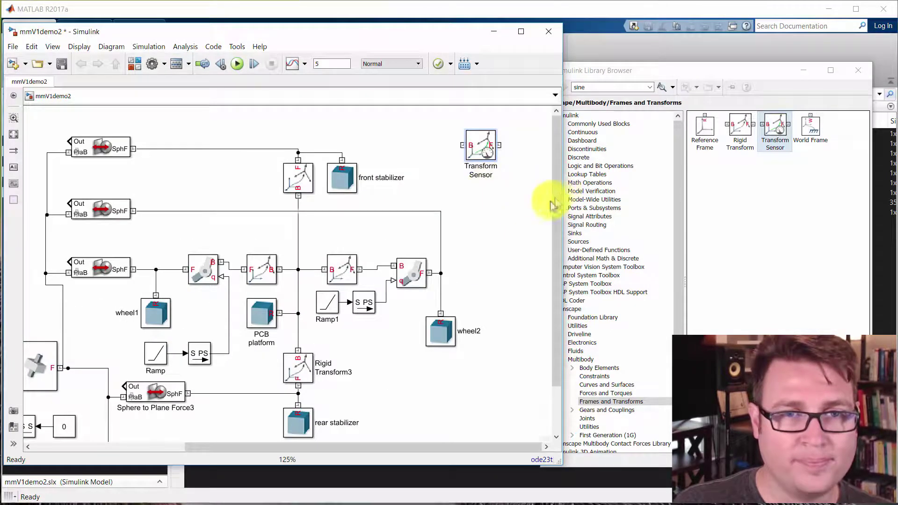
pyautogui.scroll(2, 485, 220)
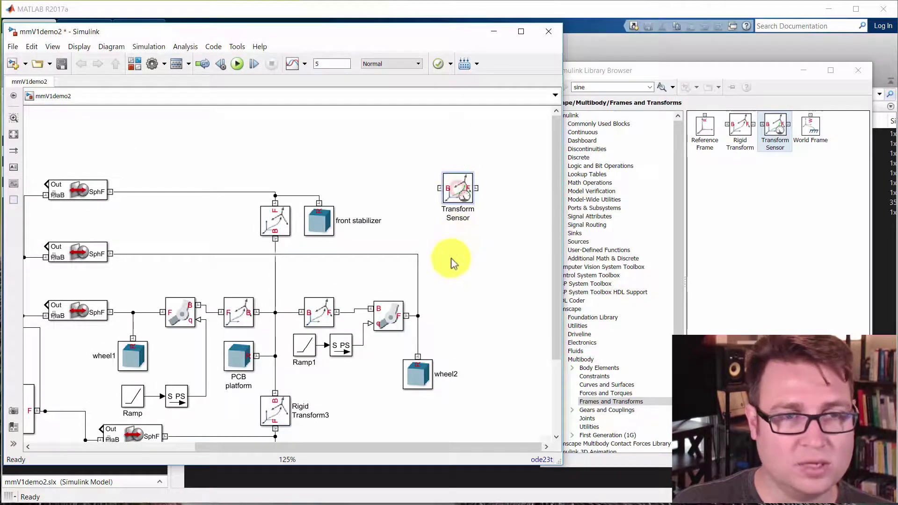
pyautogui.hotkey('ctrl', 'r')
pyautogui.hotkey('ctrl', 'r')
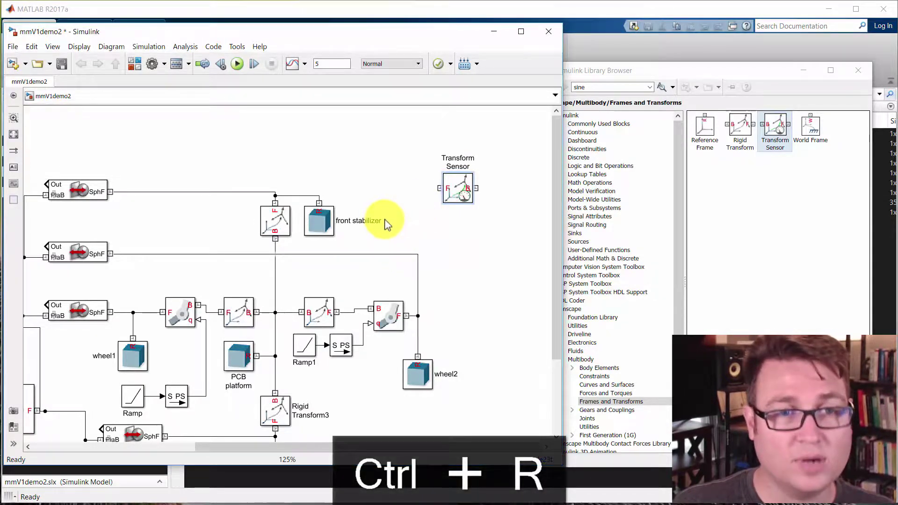
# Step: Copy World Frame as World Frame1 and wire the sensor between it and the chassis frame line
pyautogui.moveTo(376, 374); pyautogui.dragTo(360, 285)
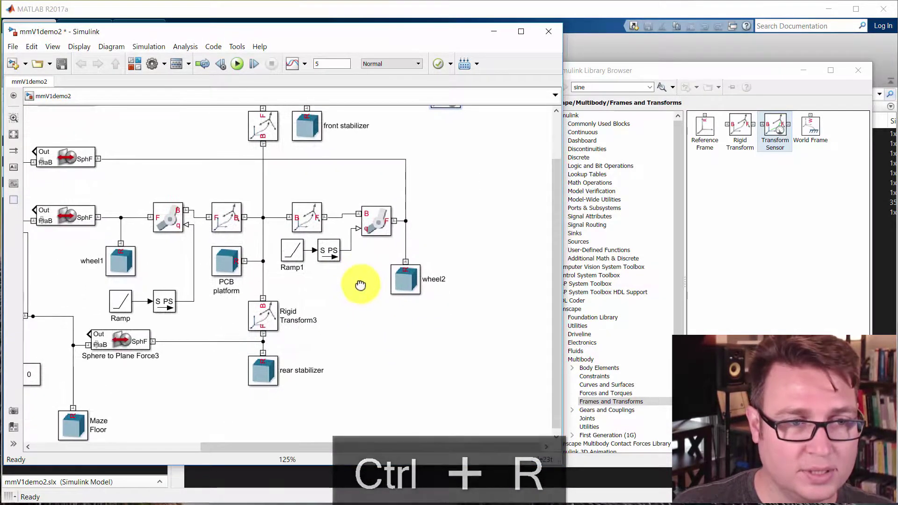
pyautogui.moveTo(160, 371); pyautogui.dragTo(390, 361)
pyautogui.moveTo(144, 351)
pyautogui.mouseDown()
pyautogui.moveTo(451, 381)
pyautogui.moveTo(299, 365)
pyautogui.moveTo(205, 388)
pyautogui.moveTo(394, 260)
pyautogui.moveTo(492, 142)
pyautogui.moveTo(397, 296)
pyautogui.moveTo(414, 237)
pyautogui.moveTo(380, 176)
pyautogui.moveTo(366, 182)
pyautogui.mouseUp()
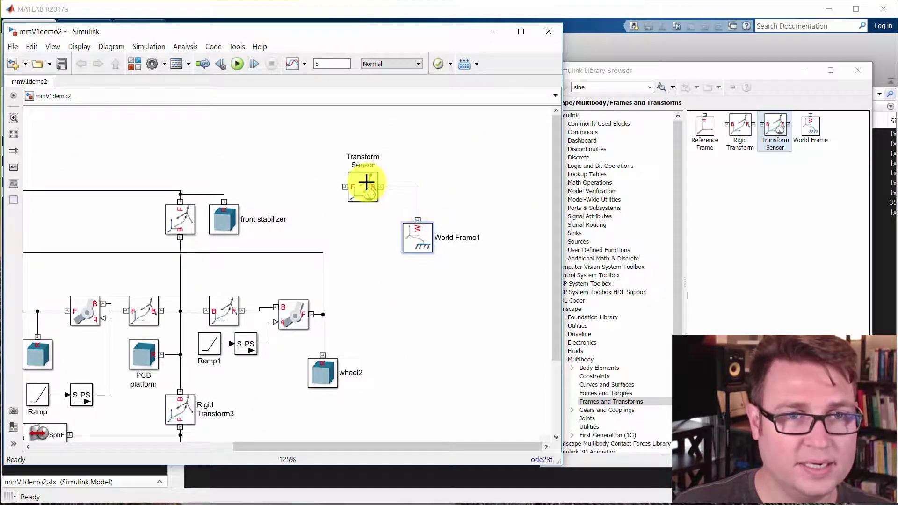
pyautogui.moveTo(327, 224); pyautogui.dragTo(383, 194)
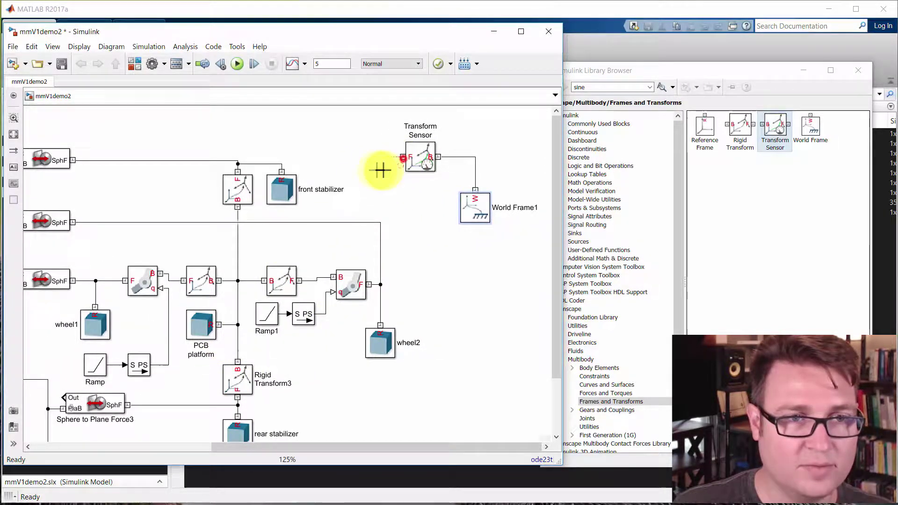
pyautogui.moveTo(381, 170); pyautogui.dragTo(239, 249)
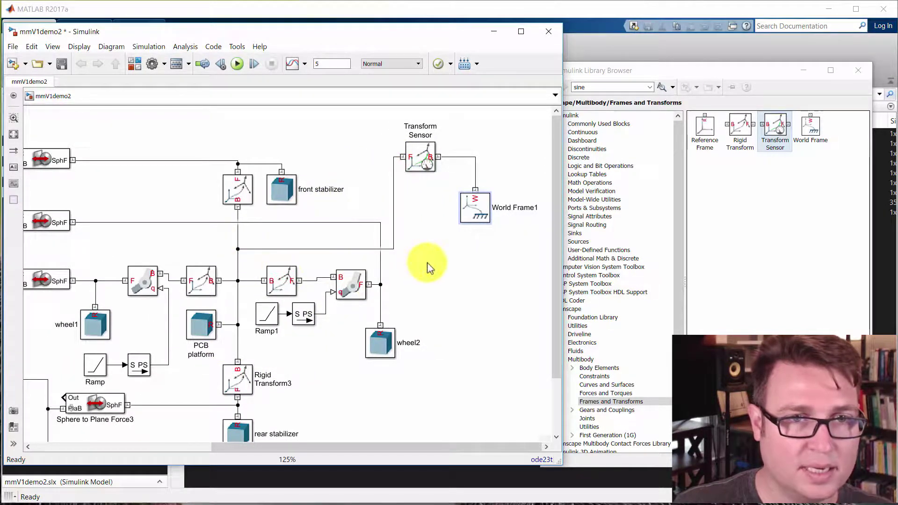
pyautogui.moveTo(430, 239); pyautogui.dragTo(453, 239)
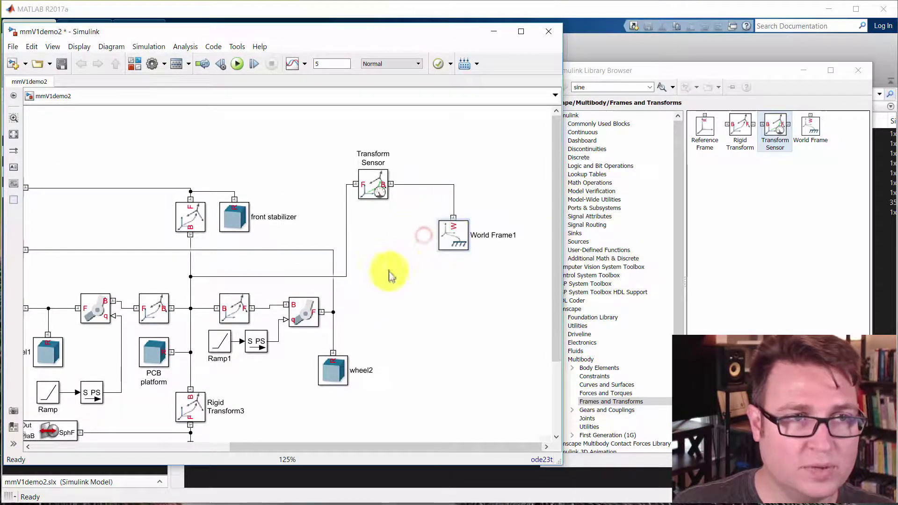
# Step: Save the model and open the Transform Sensor's block parameters
pyautogui.click(62, 64)
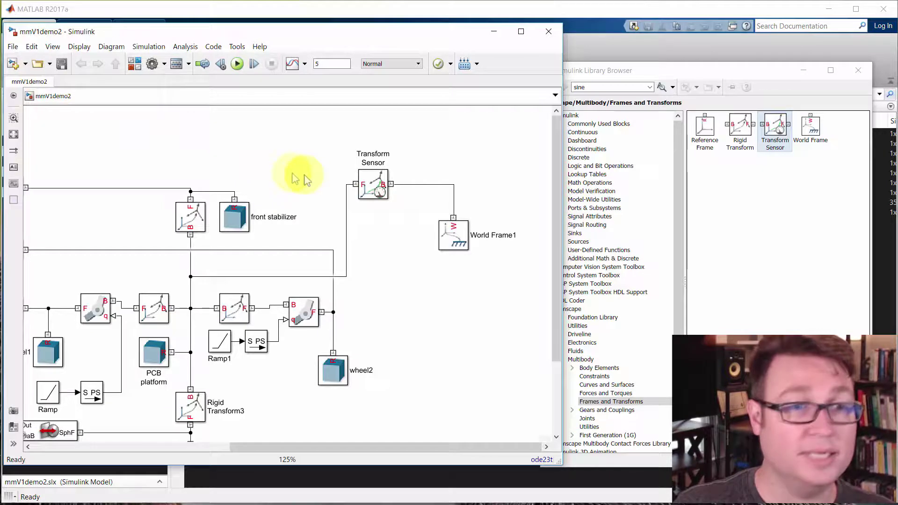
pyautogui.click(376, 190)
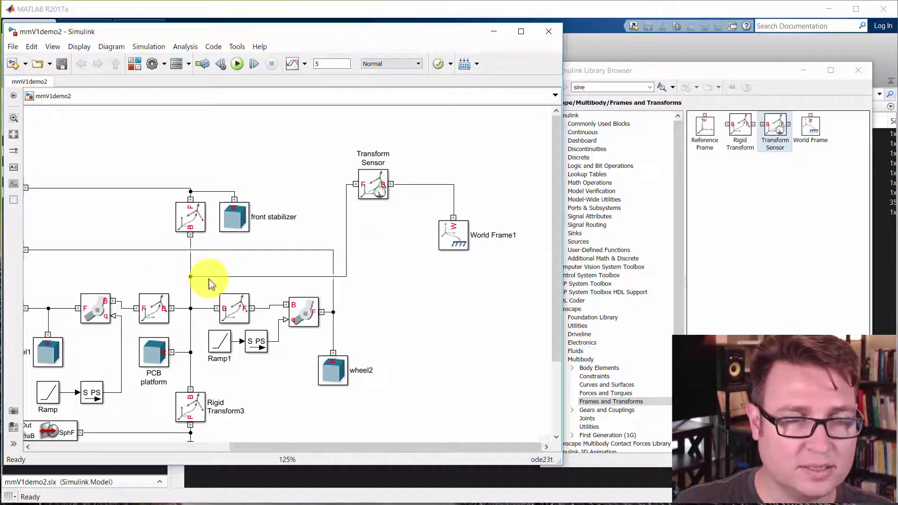
pyautogui.hscroll(-1, 276, 175)
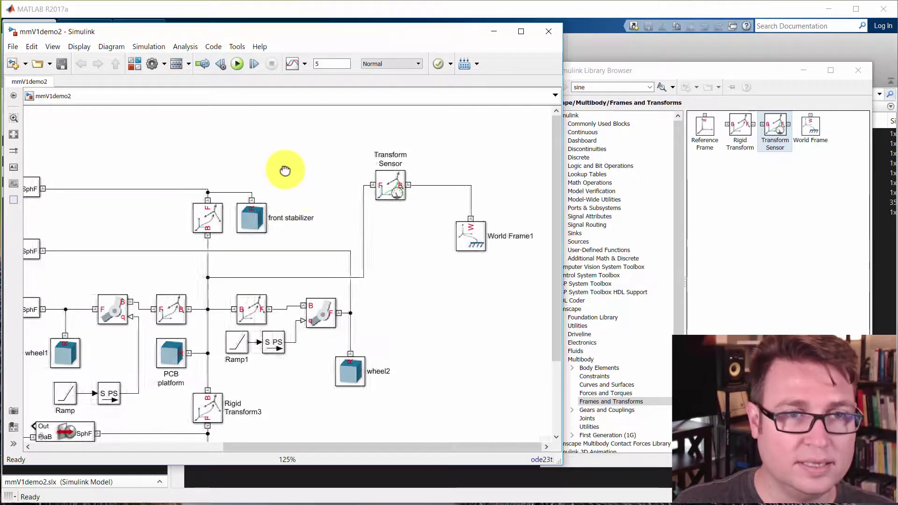
pyautogui.doubleClick(396, 191)
# Step: Keep the Transform Sensor's Measurement Frame at World and review the Rotation options
pyautogui.moveTo(194, 234); pyautogui.dragTo(376, 58)
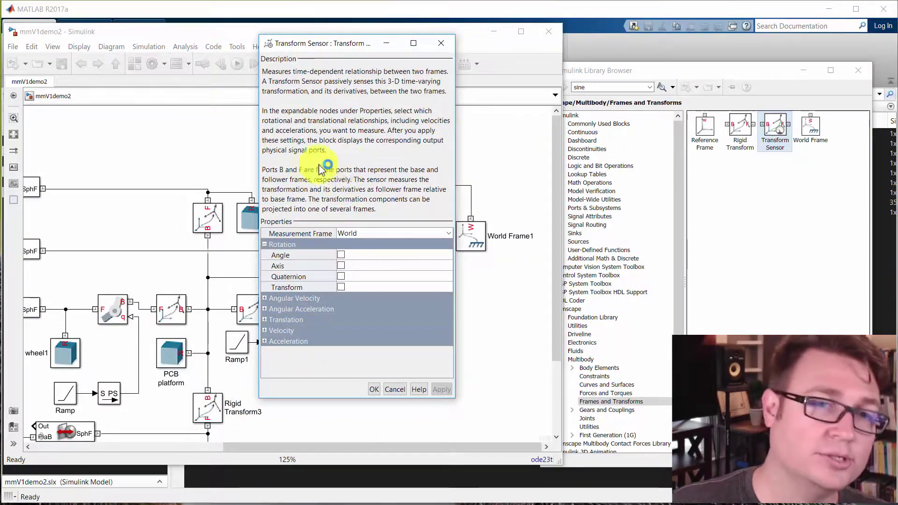
pyautogui.click(447, 233)
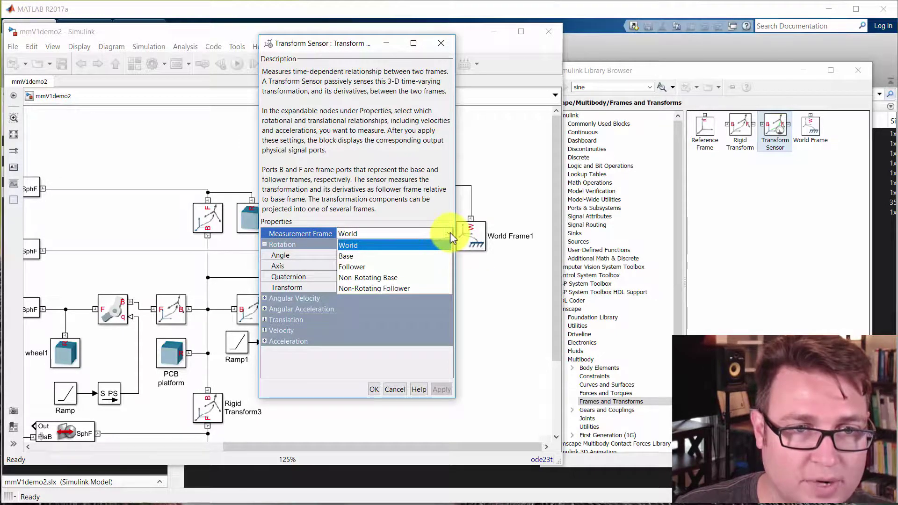
pyautogui.click(449, 233)
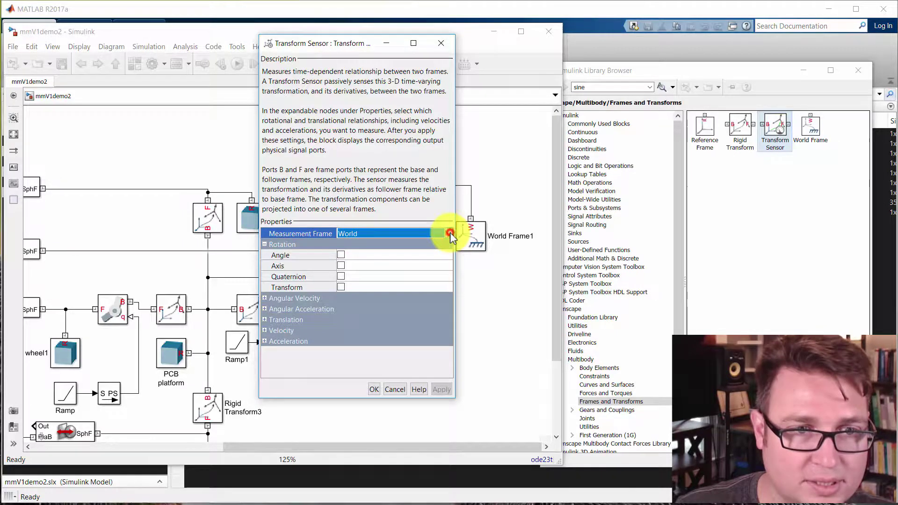
pyautogui.click(265, 244)
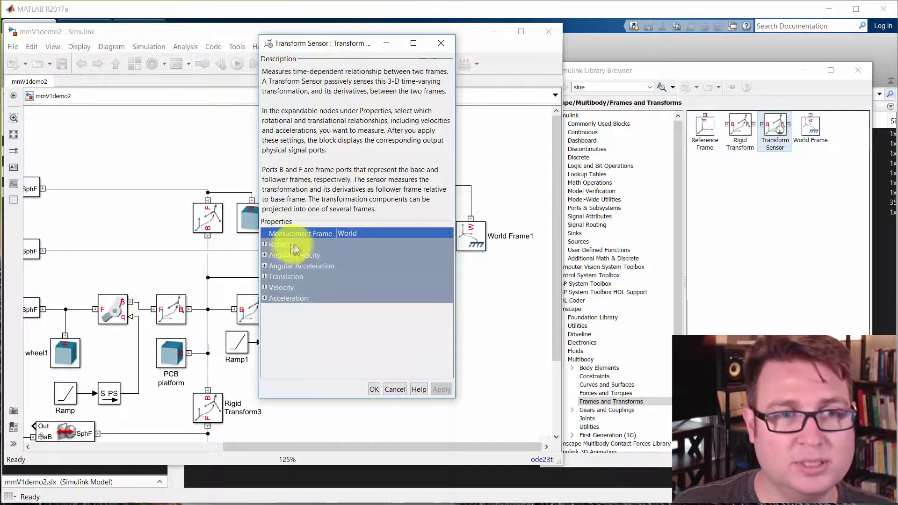
pyautogui.click(264, 245)
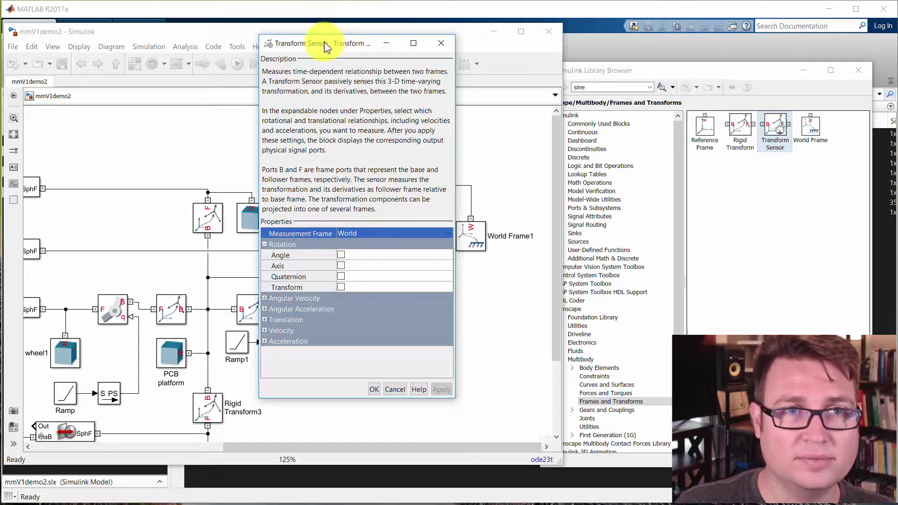
pyautogui.moveTo(324, 44); pyautogui.dragTo(304, 41)
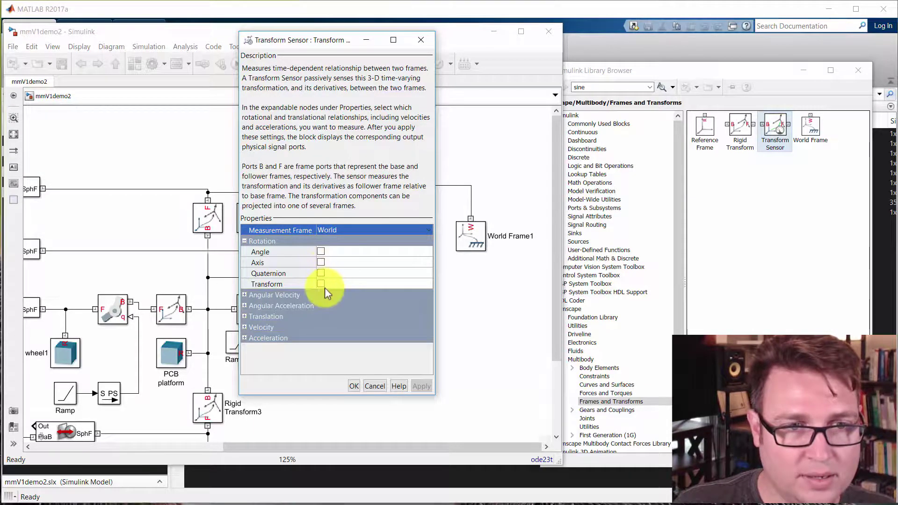
# Step: Tick Rotation > Angle and apply it, then untick it again
pyautogui.click(320, 252)
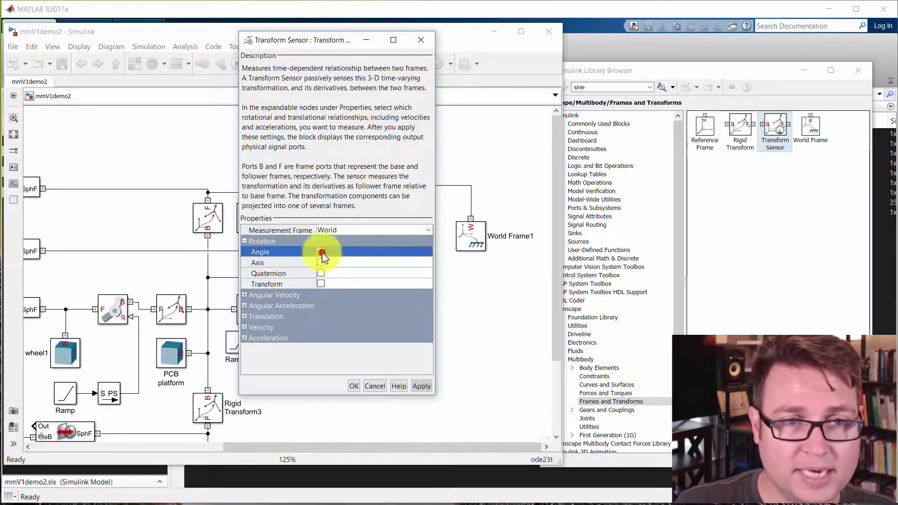
pyautogui.moveTo(334, 42); pyautogui.dragTo(187, 59)
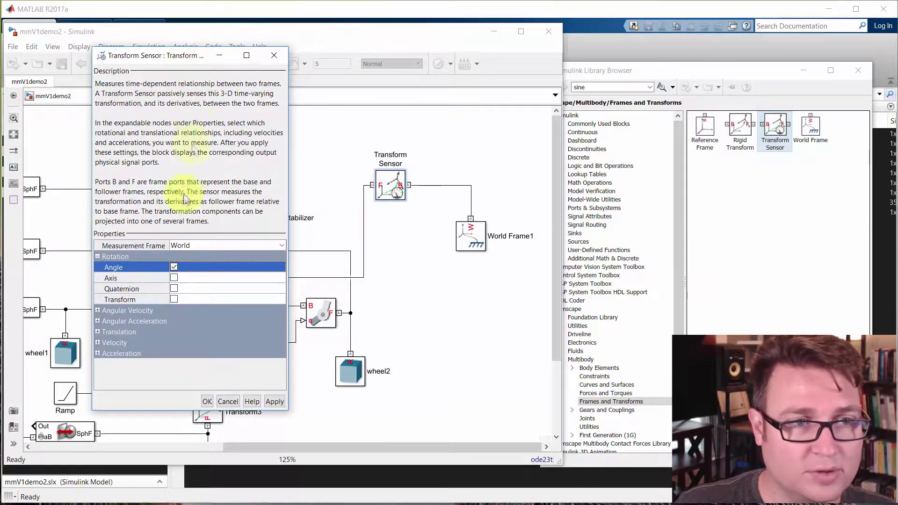
pyautogui.click(276, 402)
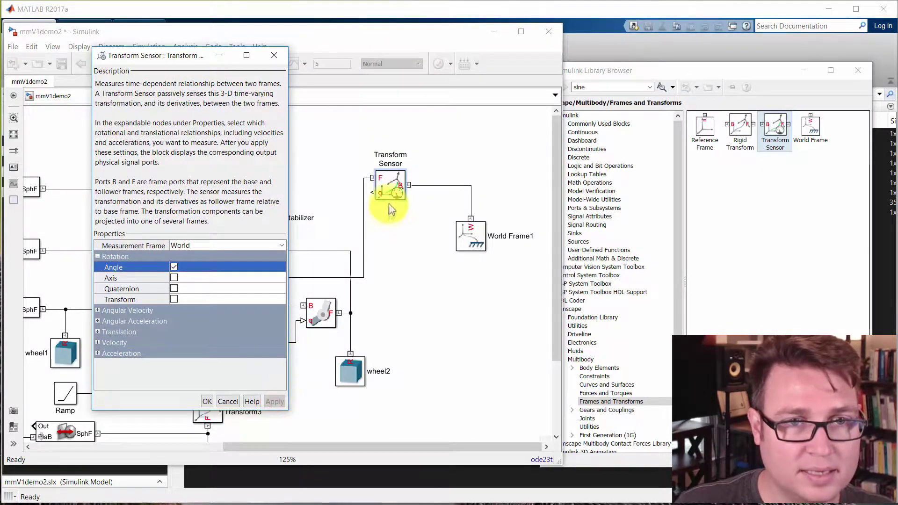
pyautogui.click(174, 266)
# Step: Browse the angular measurement groups and tick Translation > Distance as the sensor output
pyautogui.click(97, 257)
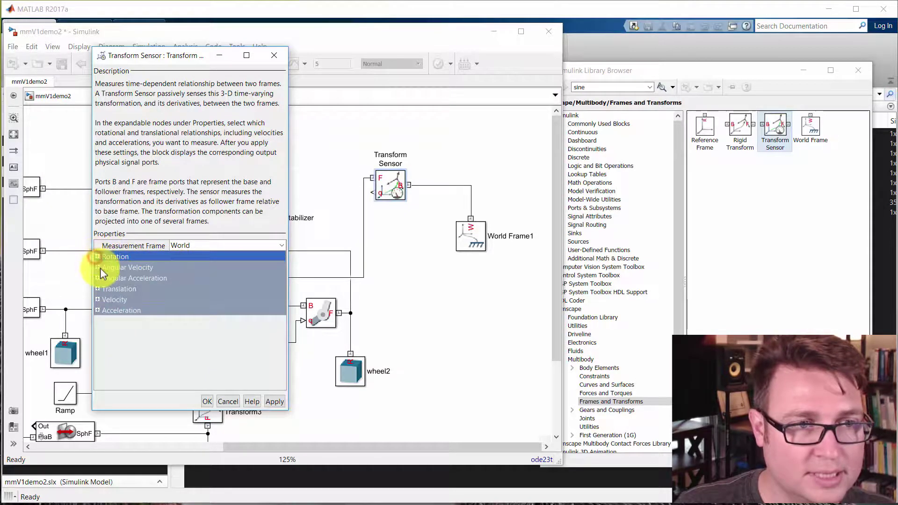
pyautogui.click(98, 267)
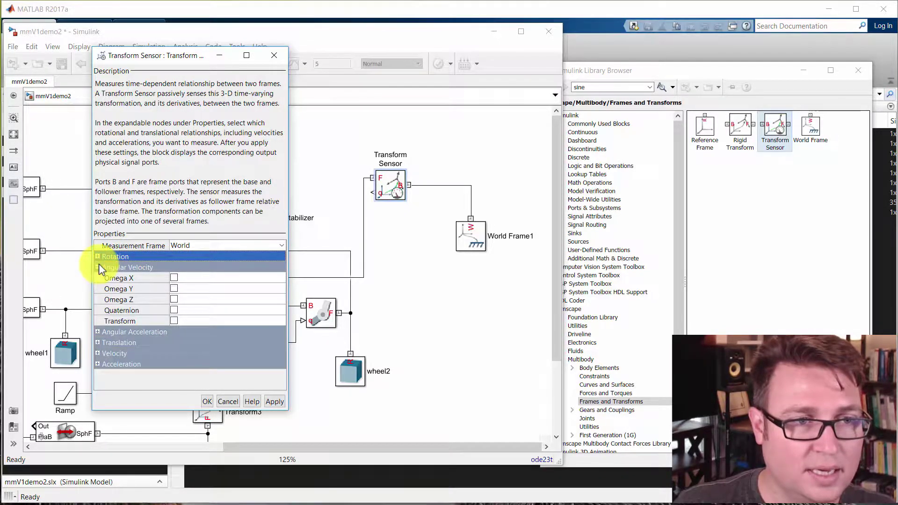
pyautogui.click(98, 267)
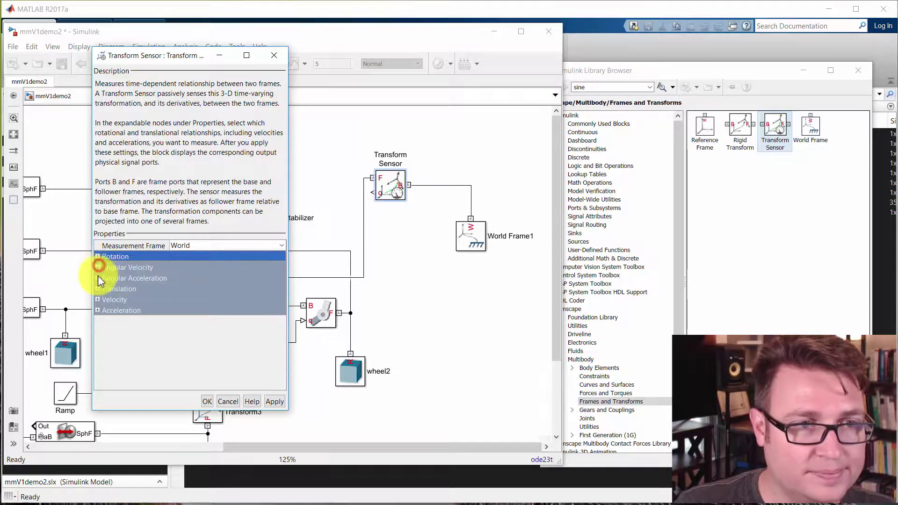
pyautogui.click(98, 278)
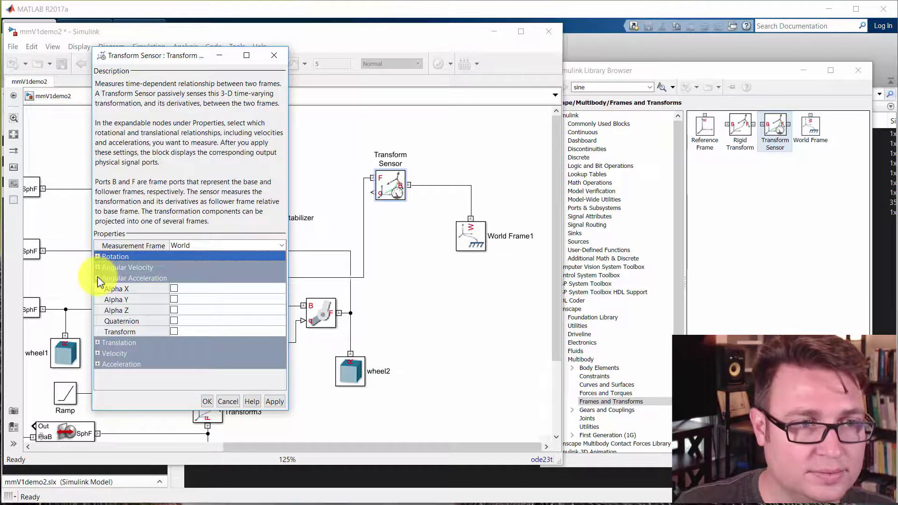
pyautogui.click(97, 278)
pyautogui.click(98, 288)
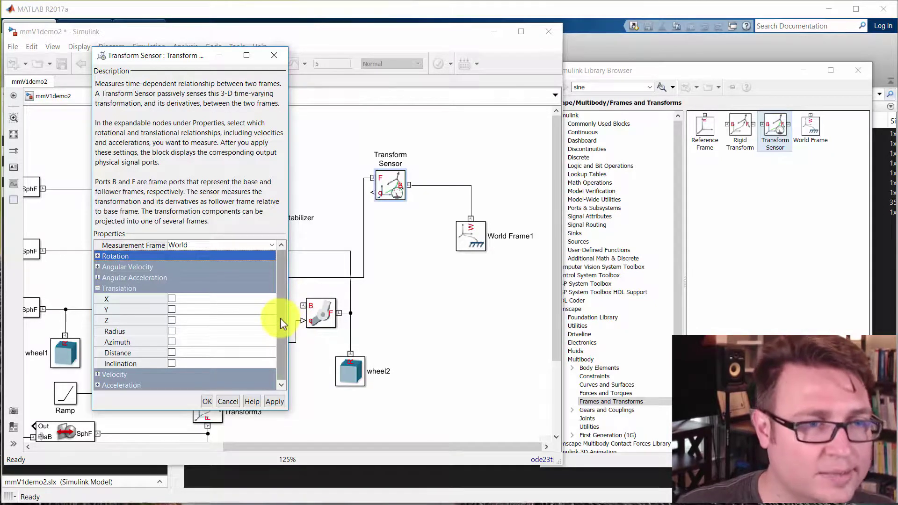
pyautogui.click(172, 353)
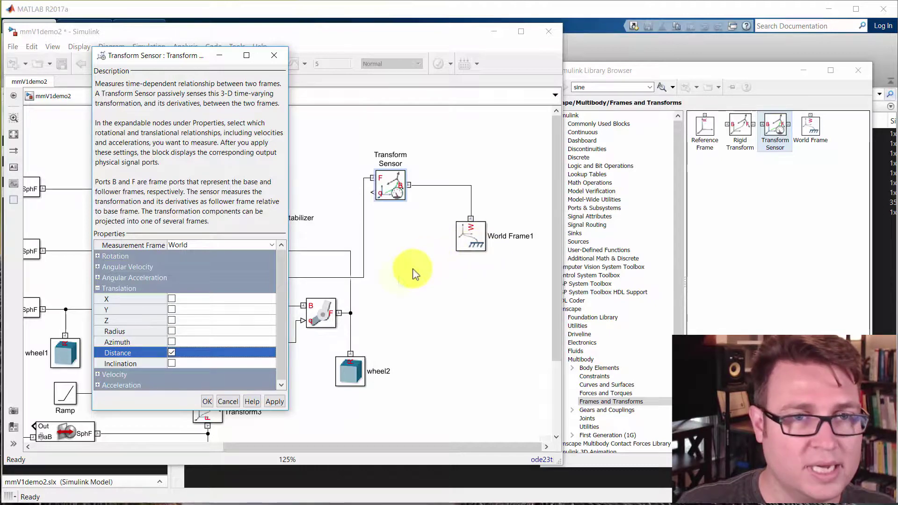
# Step: Confirm the sensor settings so it gains a dst port, and widen the Transform Sensor block
pyautogui.click(211, 401)
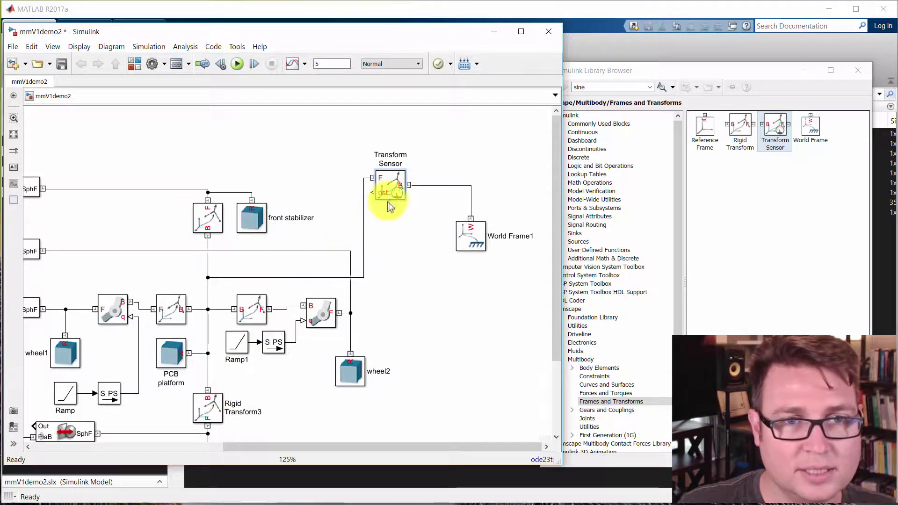
pyautogui.moveTo(405, 171); pyautogui.dragTo(443, 167)
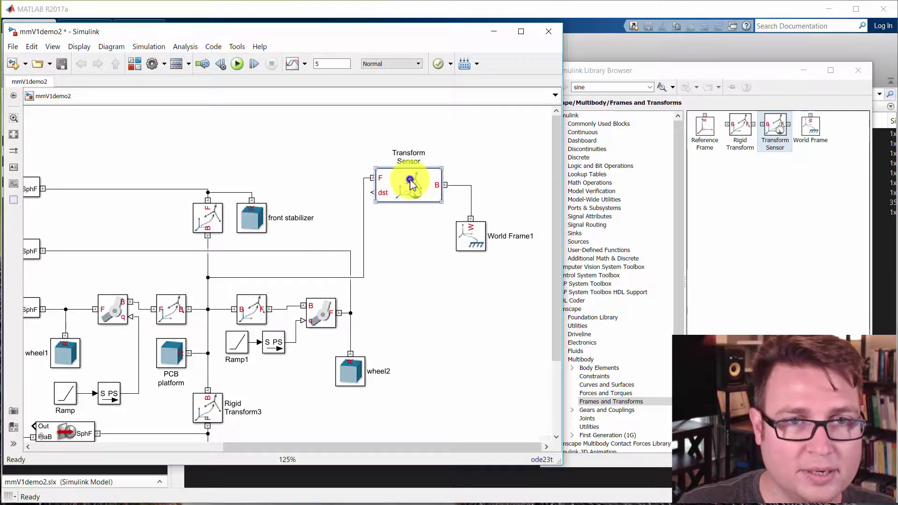
pyautogui.rightClick(410, 182)
pyautogui.click(371, 260)
# Step: Hide the block names of both the Transform Sensor and World Frame1
pyautogui.moveTo(410, 129); pyautogui.dragTo(488, 266)
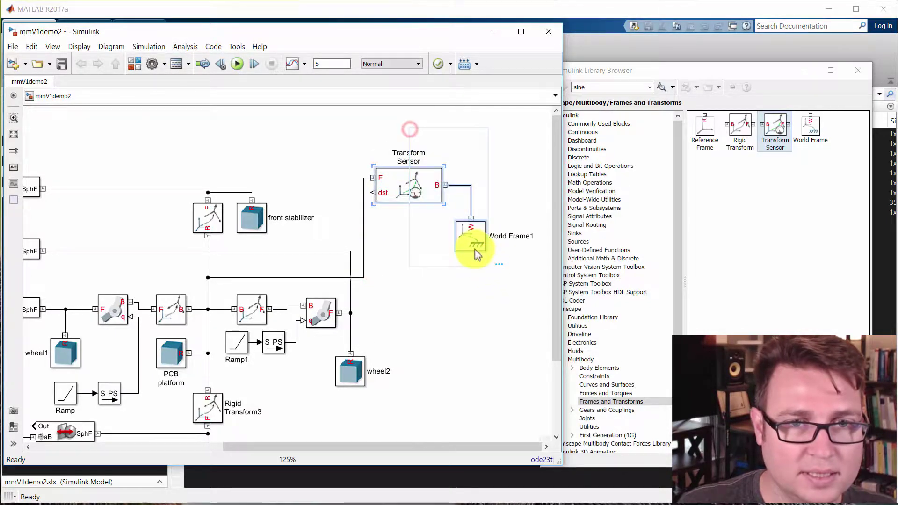
pyautogui.rightClick(475, 254)
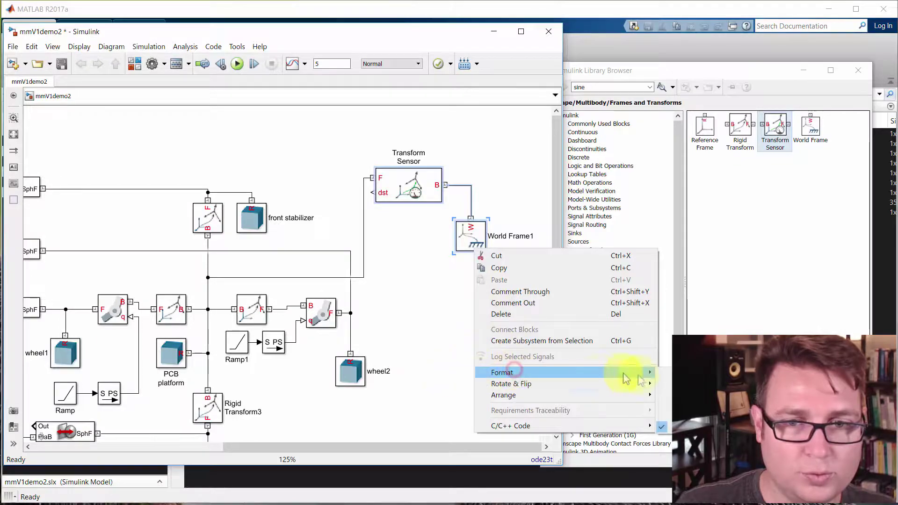
pyautogui.click(667, 426)
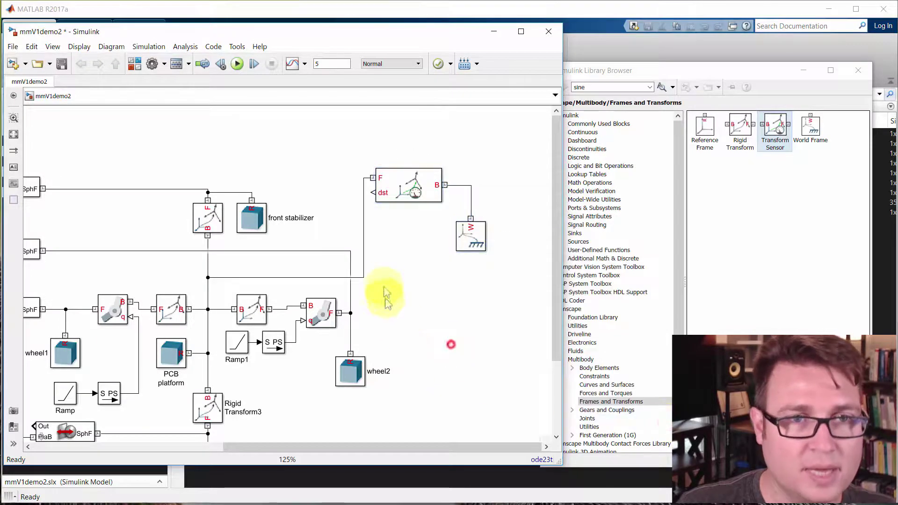
pyautogui.moveTo(400, 255); pyautogui.dragTo(424, 274)
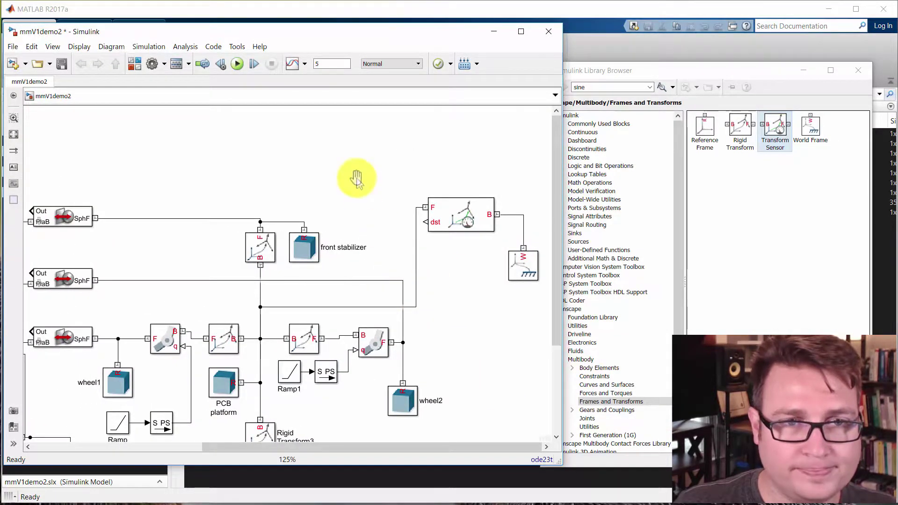
pyautogui.moveTo(357, 177); pyautogui.dragTo(354, 197)
pyautogui.moveTo(451, 266); pyautogui.dragTo(440, 276)
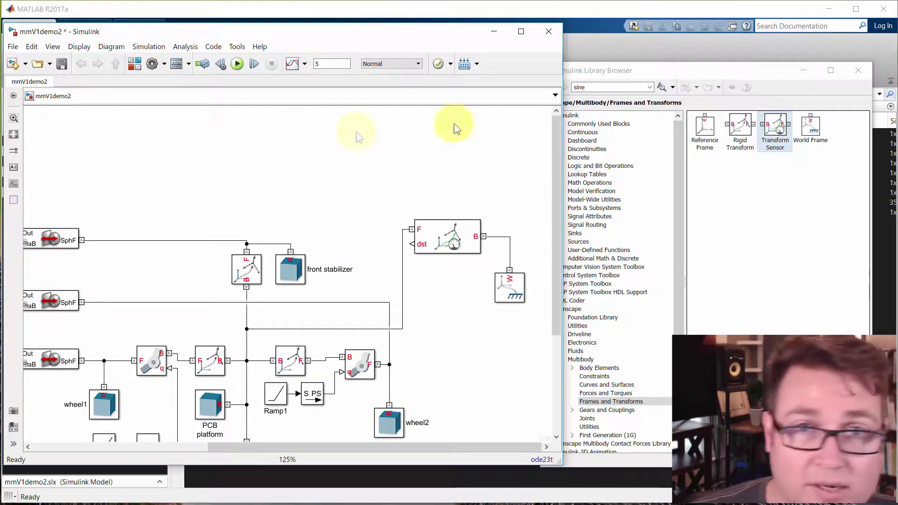
pyautogui.click(617, 70)
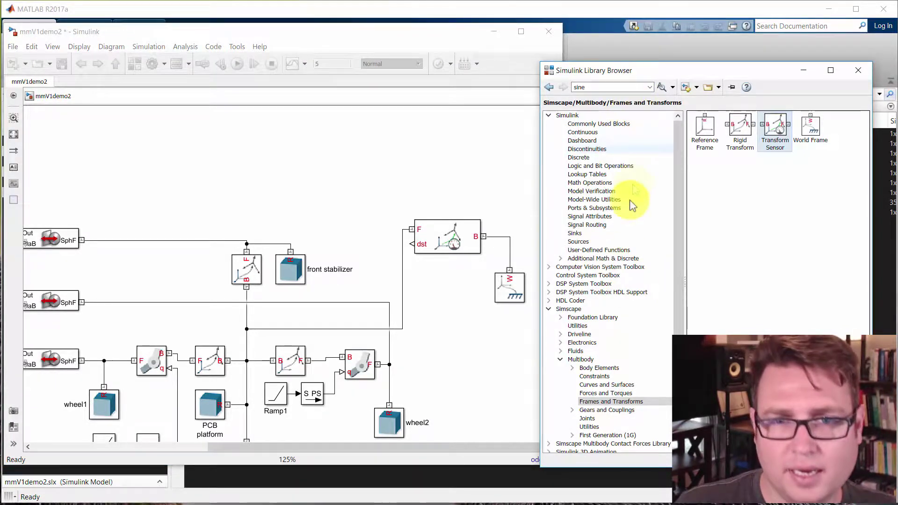
# Step: Place a Display block from Sinks above the sensor, rotated and positioned
pyautogui.click(594, 233)
pyautogui.moveTo(713, 125); pyautogui.dragTo(340, 167)
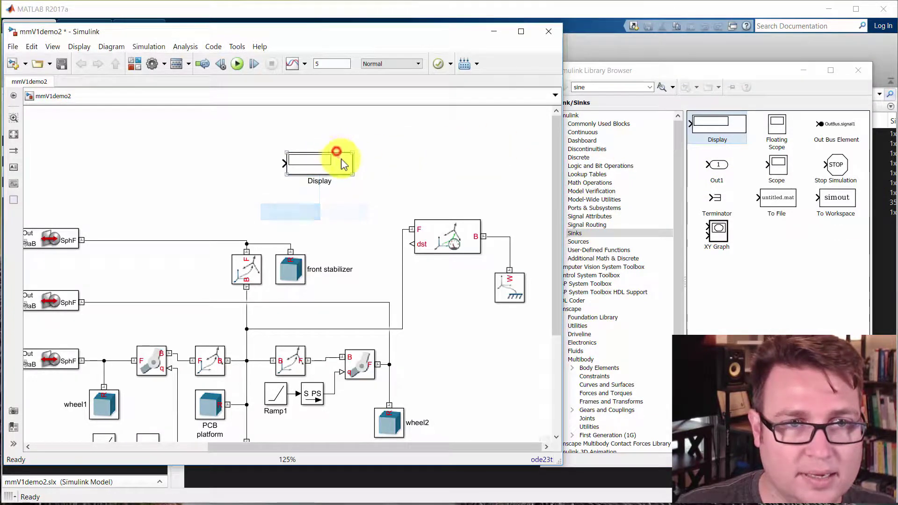
pyautogui.hotkey('ctrl', 'r')
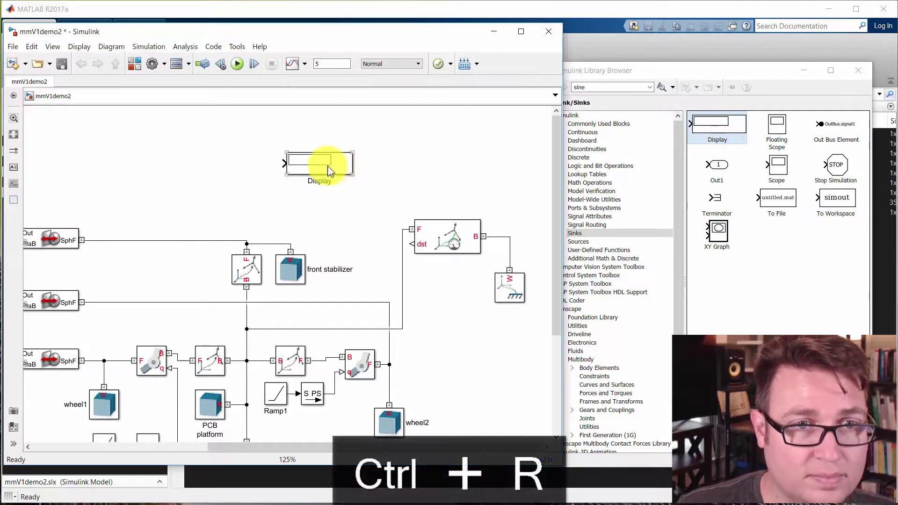
pyautogui.hotkey('ctrl', 'r')
pyautogui.hotkey('ctrl', 'r')
pyautogui.moveTo(341, 170)
pyautogui.mouseDown()
pyautogui.moveTo(319, 194)
pyautogui.moveTo(425, 231)
pyautogui.moveTo(373, 211)
pyautogui.mouseUp()
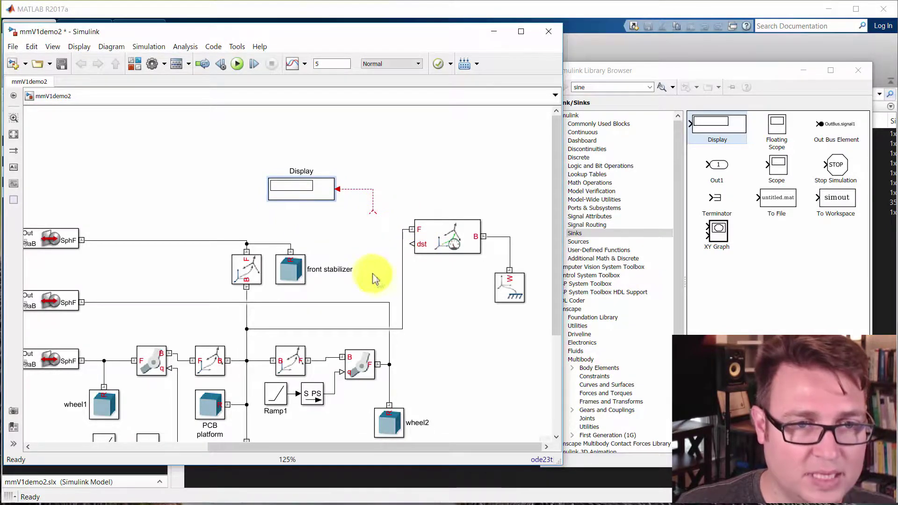
pyautogui.moveTo(373, 275); pyautogui.dragTo(390, 293)
pyautogui.moveTo(321, 208); pyautogui.dragTo(265, 190)
pyautogui.click(351, 240)
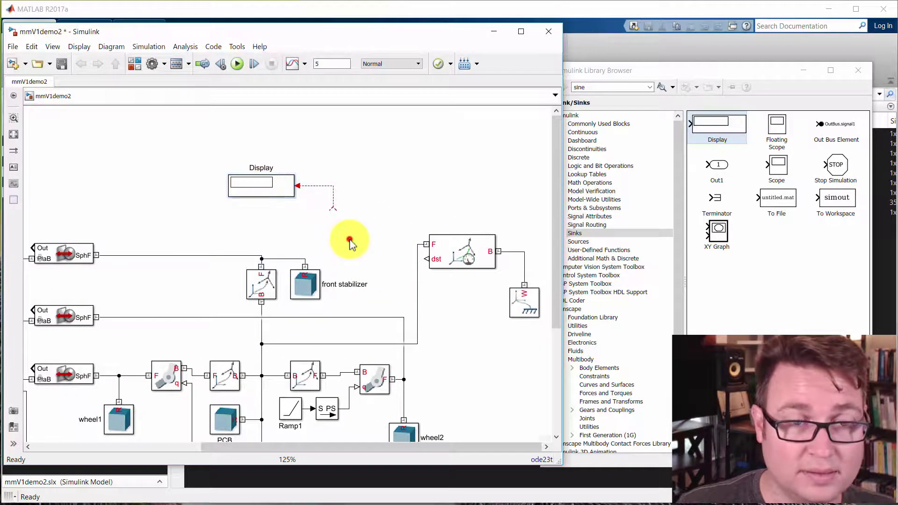
# Step: Insert a PS-Simulink Converter by typing its name and hide its block name
pyautogui.doubleClick(393, 191)
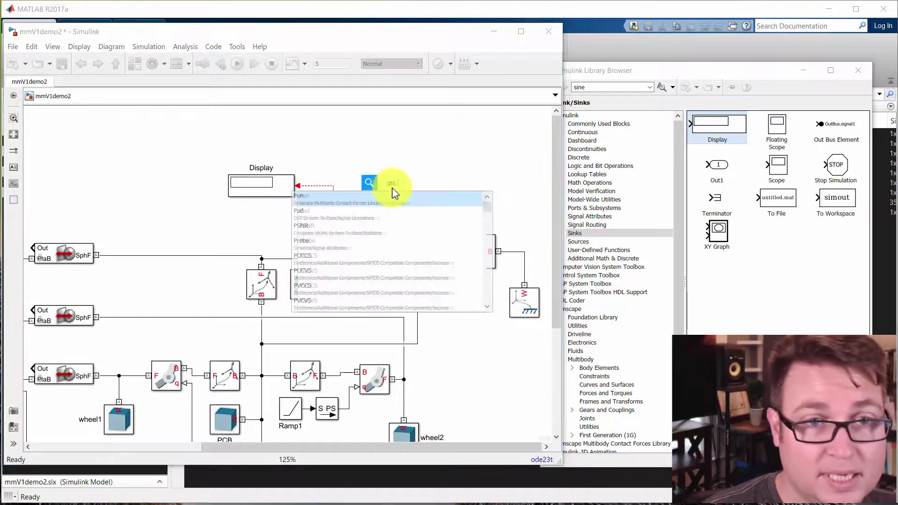
pyautogui.write('ps-simu')
pyautogui.press('BackSpace')
pyautogui.press('Return')
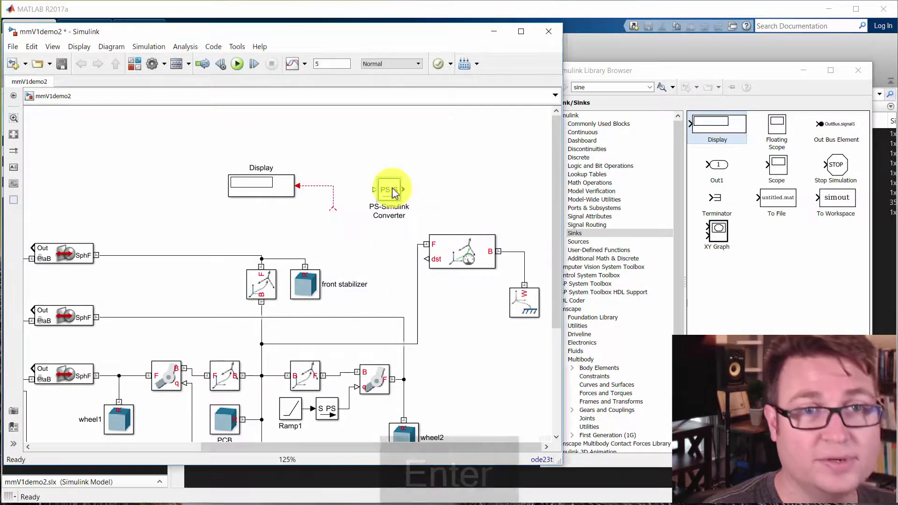
pyautogui.rightClick(387, 191)
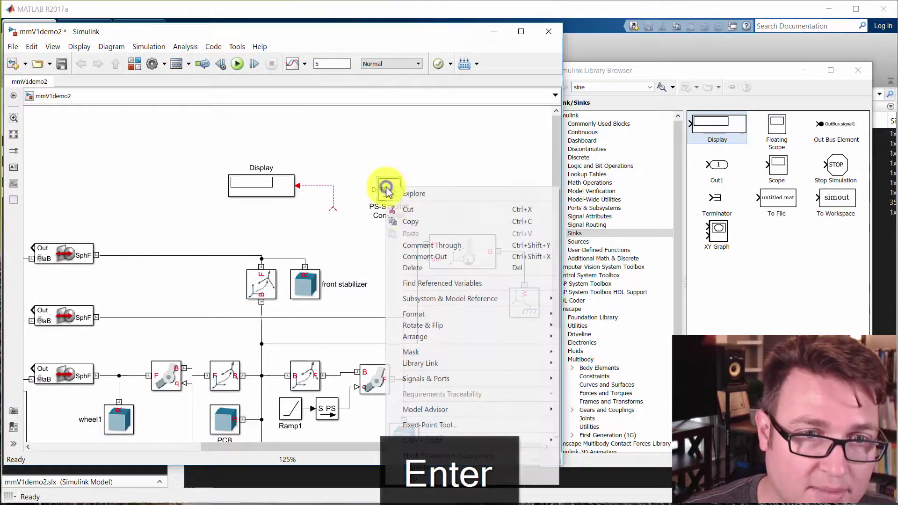
pyautogui.moveTo(423, 318)
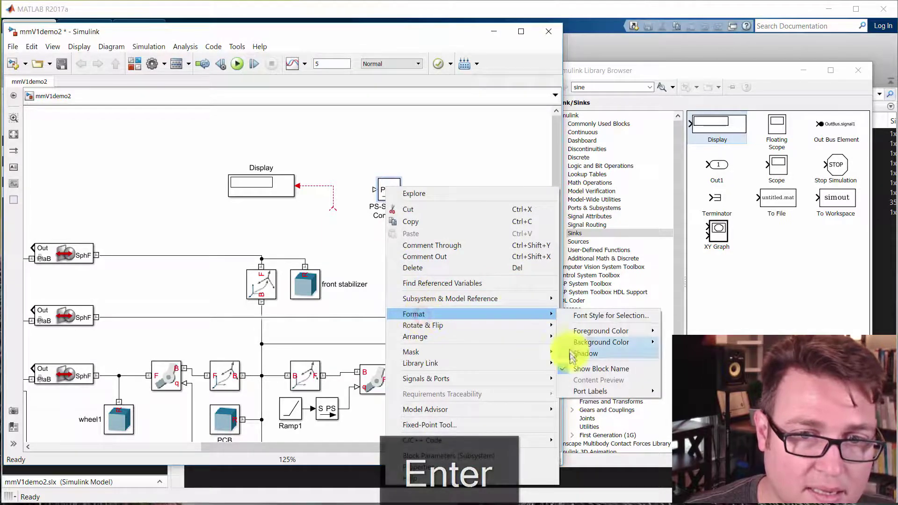
pyautogui.click(571, 368)
# Step: Set the converter at the sensor's dst output, wire it to the Display, and run
pyautogui.hotkey('ctrl', 'r')
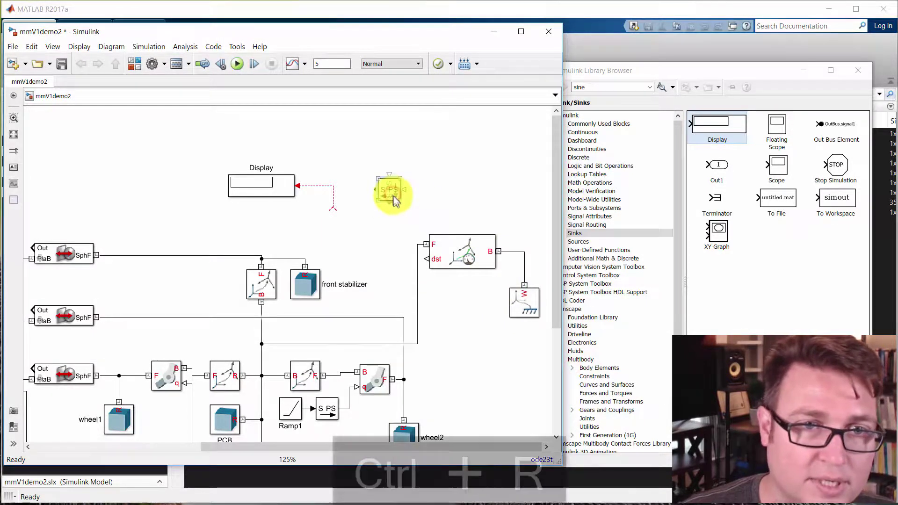
pyautogui.moveTo(394, 196); pyautogui.dragTo(415, 265)
pyautogui.moveTo(333, 208); pyautogui.dragTo(392, 261)
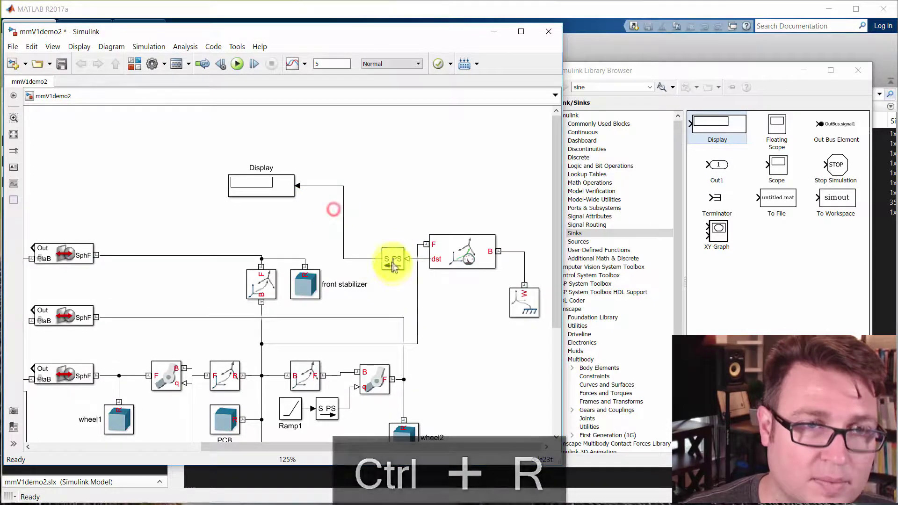
pyautogui.click(237, 63)
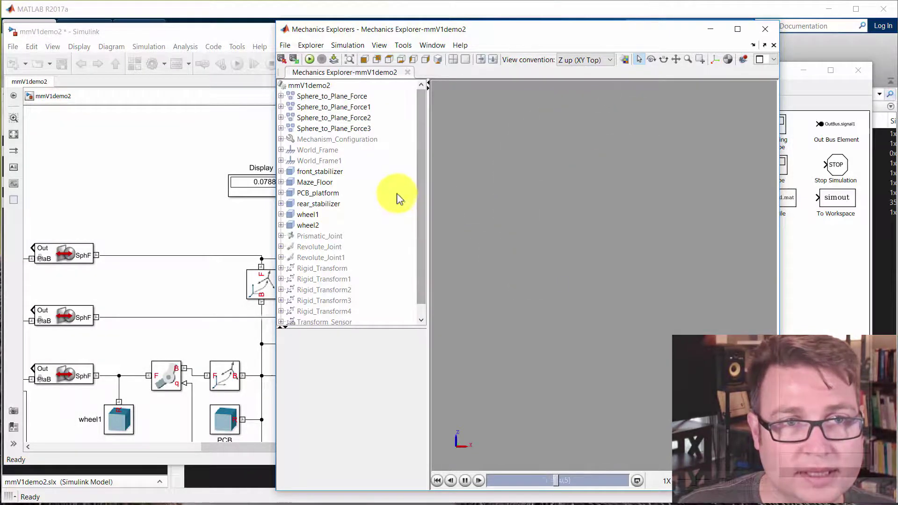
# Step: Switch the PS-Simulink Converter's output unit to mm and rerun; the Display shows 78.81
pyautogui.click(216, 124)
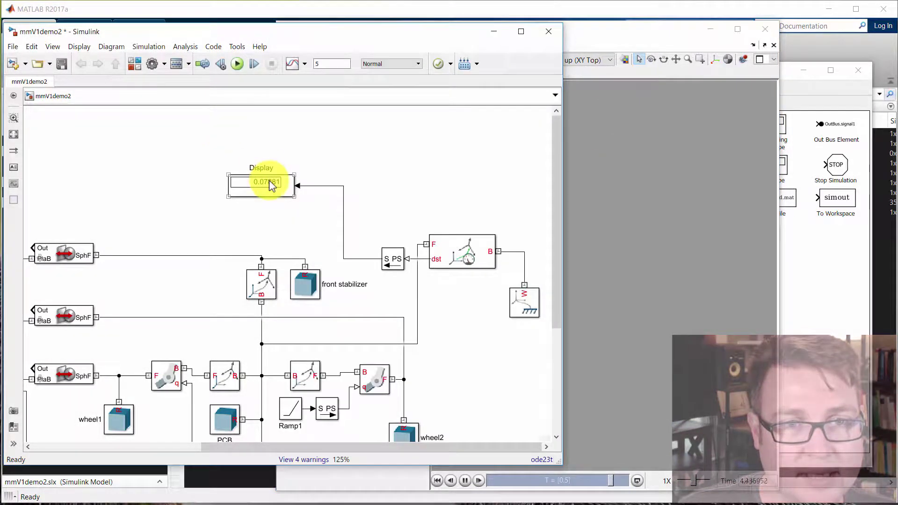
pyautogui.click(252, 186)
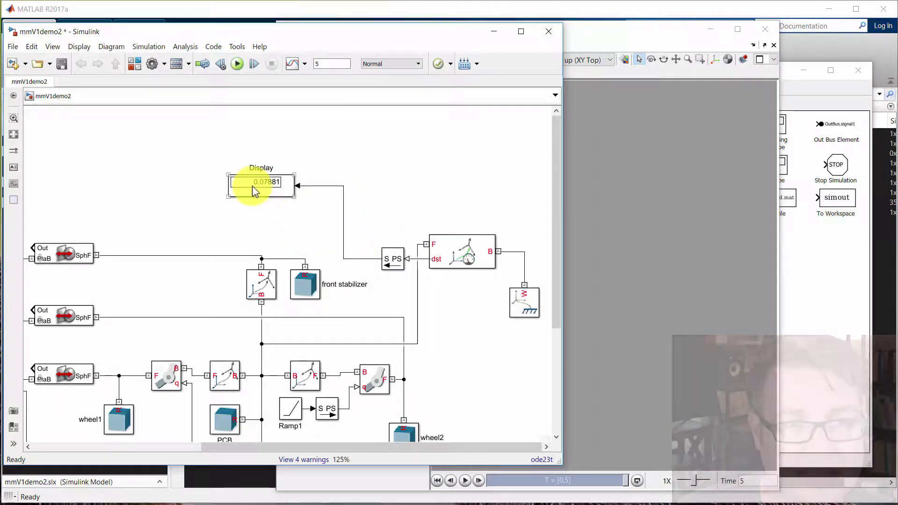
pyautogui.doubleClick(399, 261)
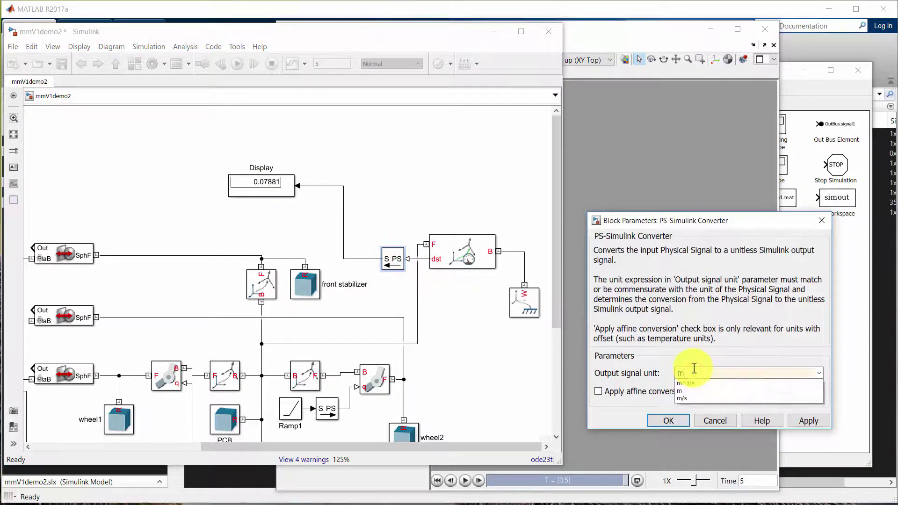
pyautogui.click(682, 398)
pyautogui.click(667, 421)
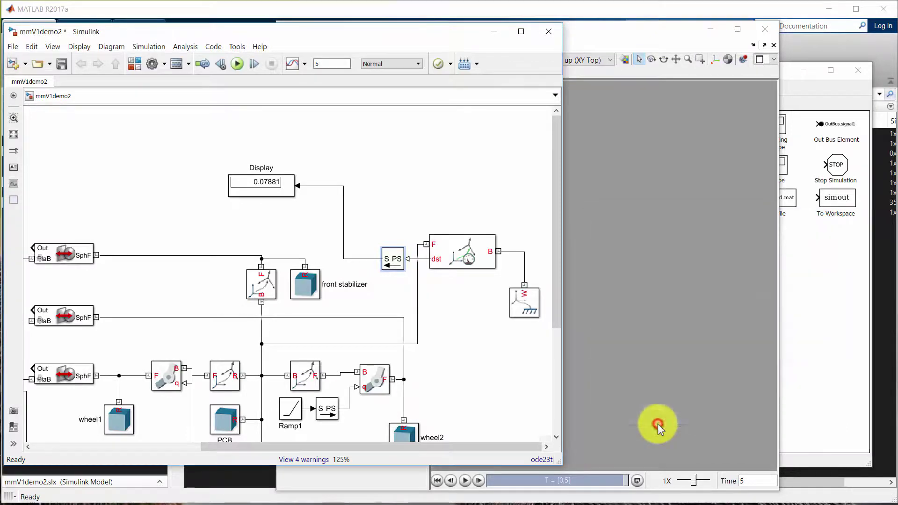
pyautogui.click(237, 64)
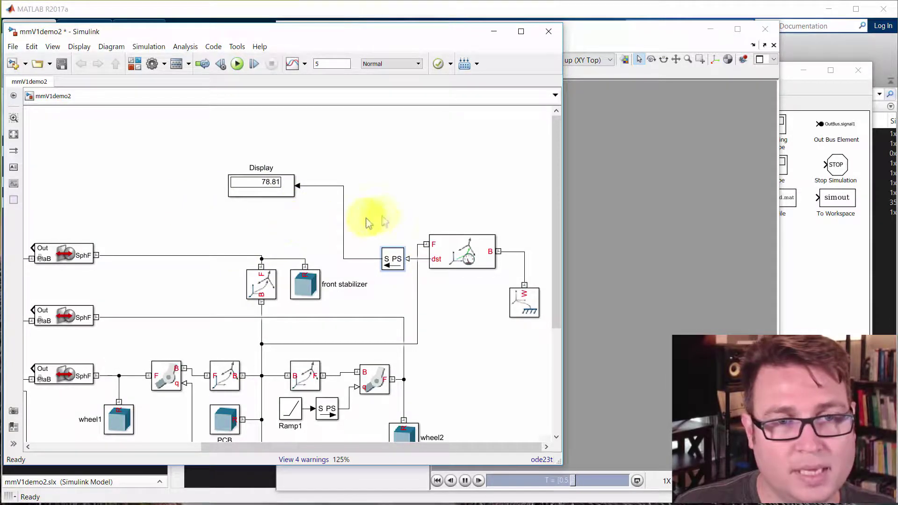
pyautogui.moveTo(371, 220)
pyautogui.mouseDown()
pyautogui.moveTo(401, 210)
pyautogui.moveTo(360, 225)
pyautogui.mouseUp()
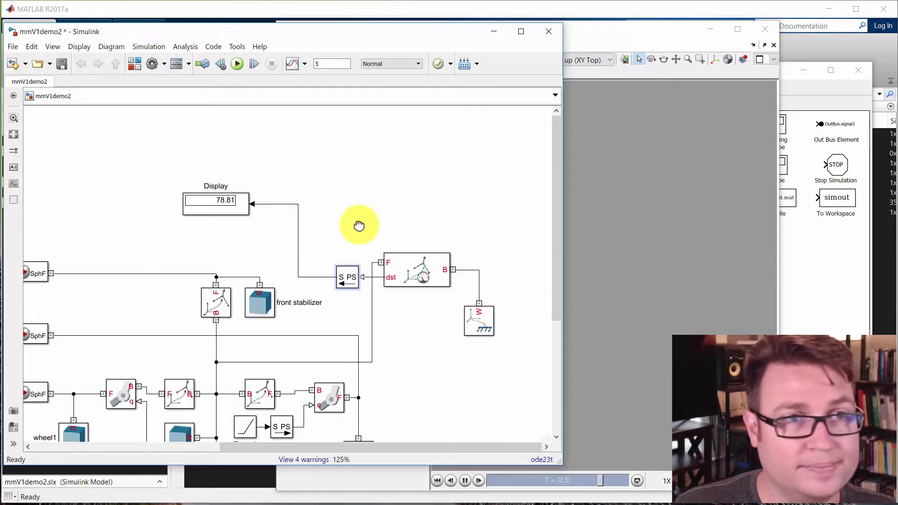
# Step: Insert a Scope via 'sco' on the Display's signal line and run to plot distance
pyautogui.click(341, 163)
pyautogui.write('scope')
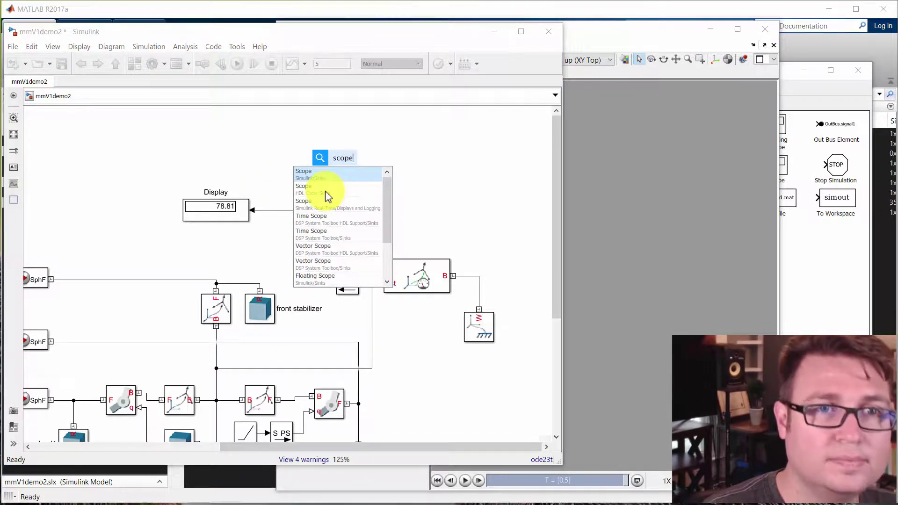
pyautogui.press('Return')
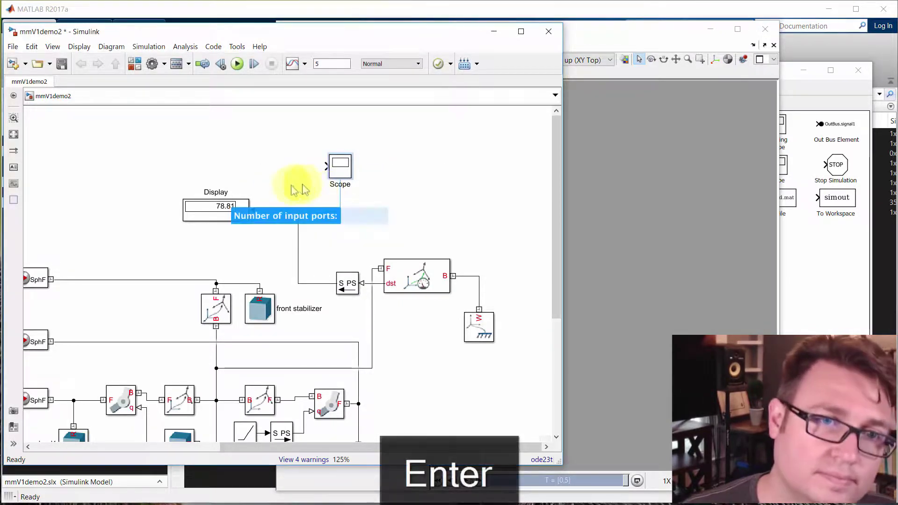
pyautogui.moveTo(341, 168); pyautogui.dragTo(299, 209)
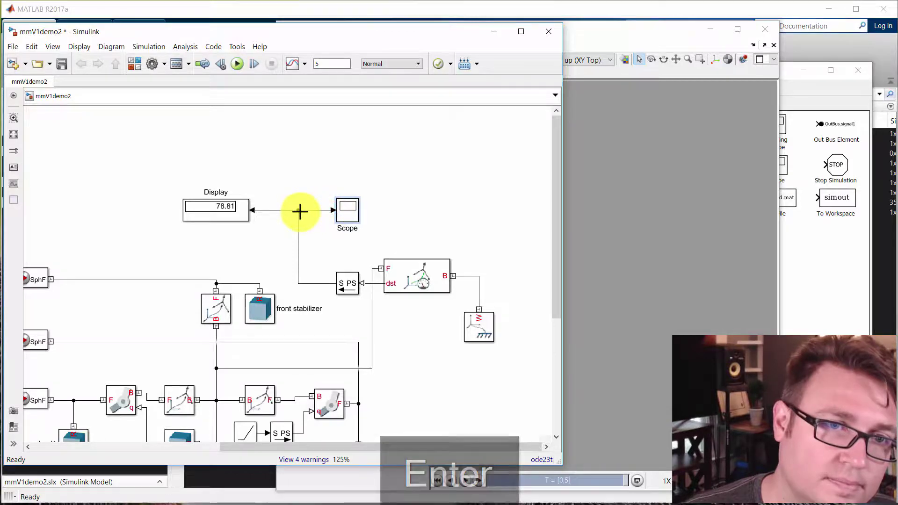
pyautogui.doubleClick(349, 209)
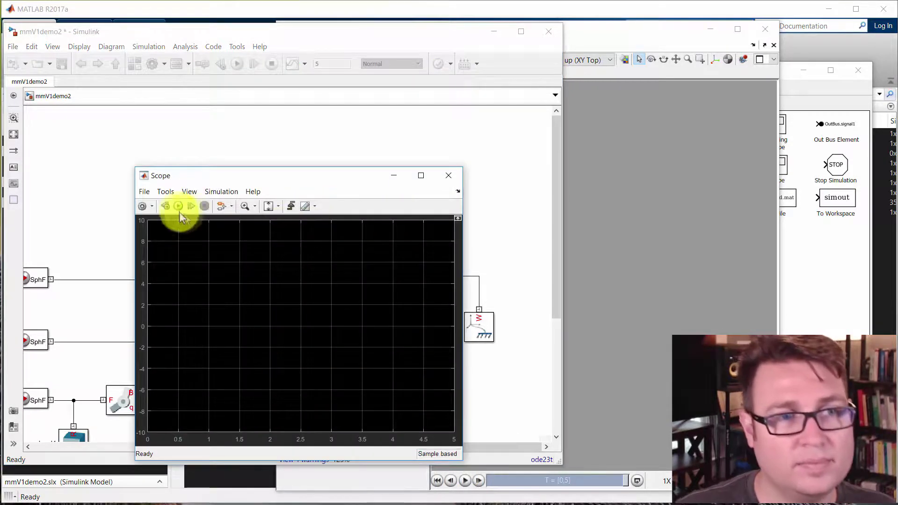
pyautogui.click(177, 207)
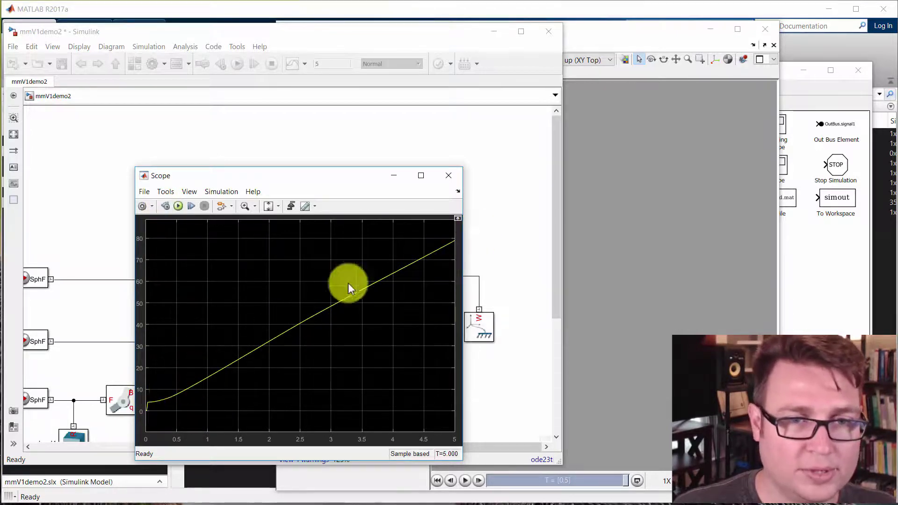
# Step: Close the Scope, check the converter's unit, and turn on Display > Signals & Ports > Port Units
pyautogui.click(447, 176)
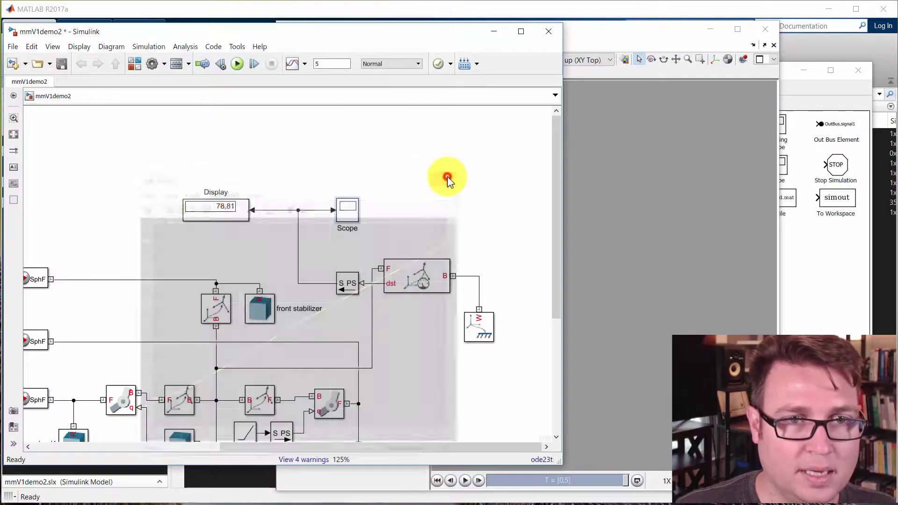
pyautogui.click(445, 200)
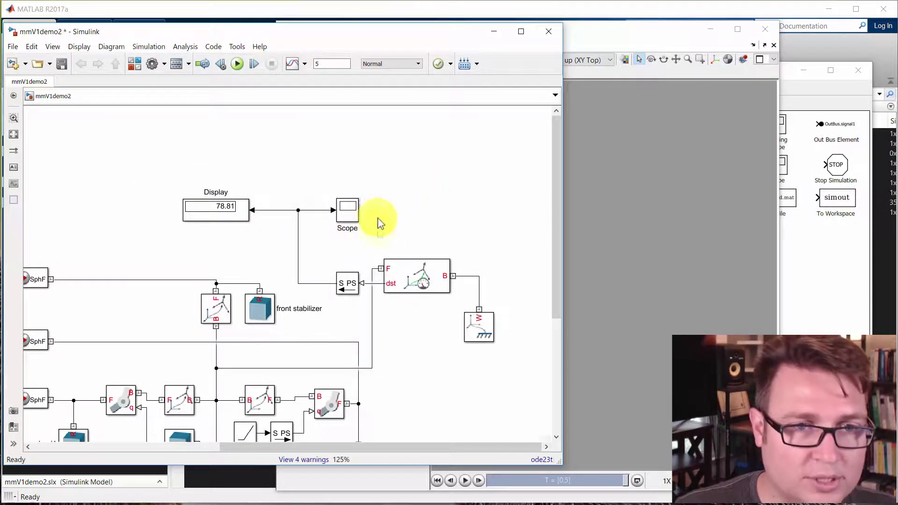
pyautogui.doubleClick(344, 286)
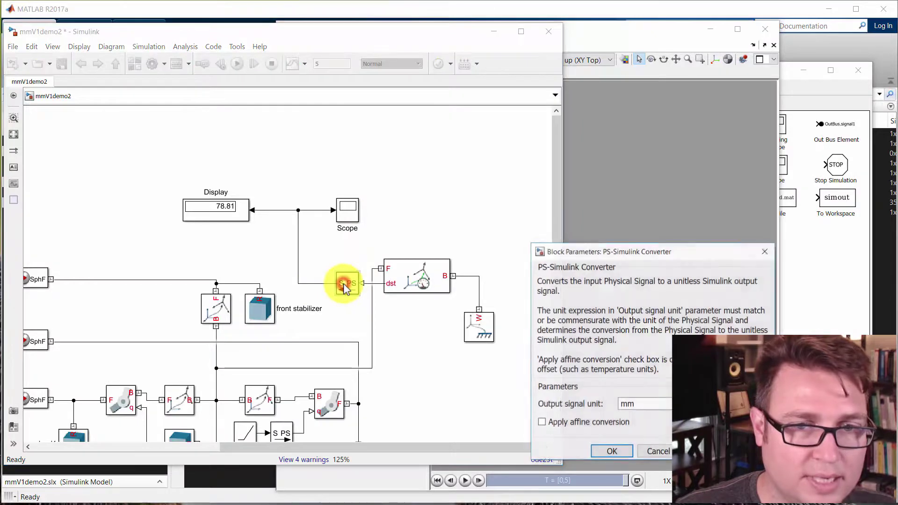
pyautogui.click(649, 450)
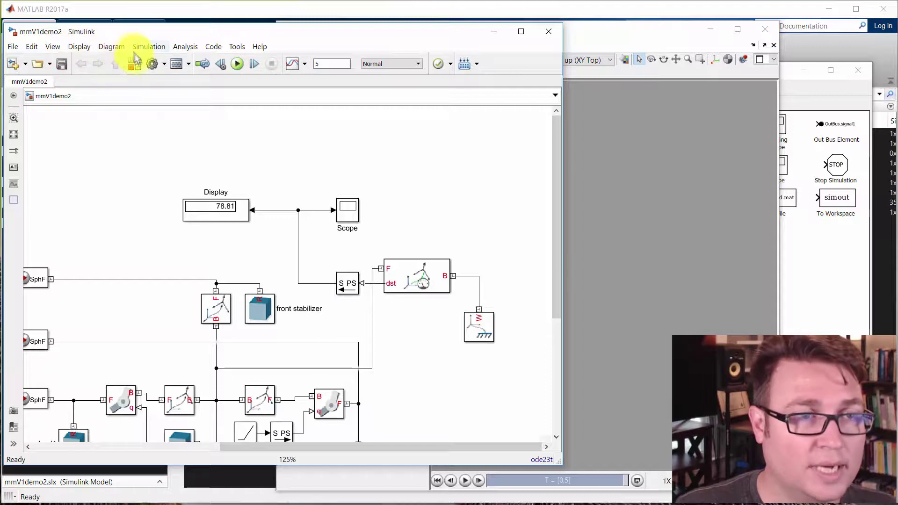
pyautogui.click(76, 47)
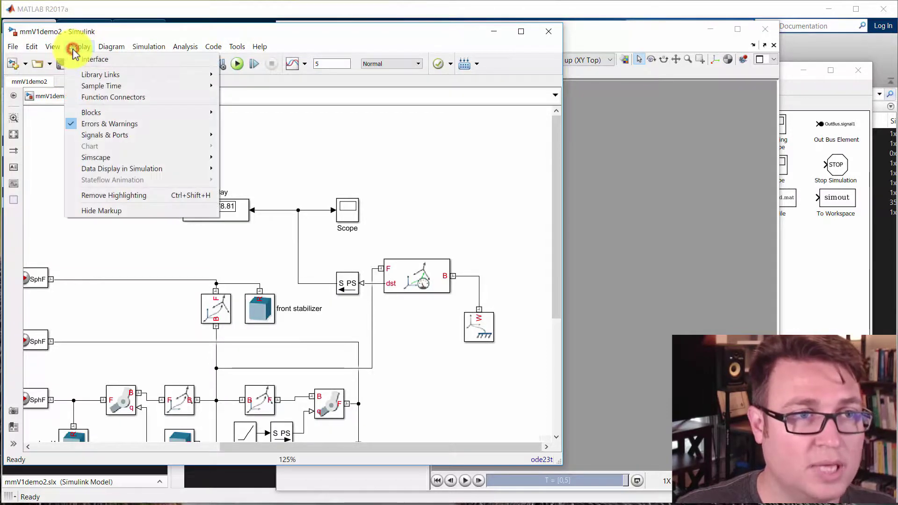
pyautogui.click(157, 135)
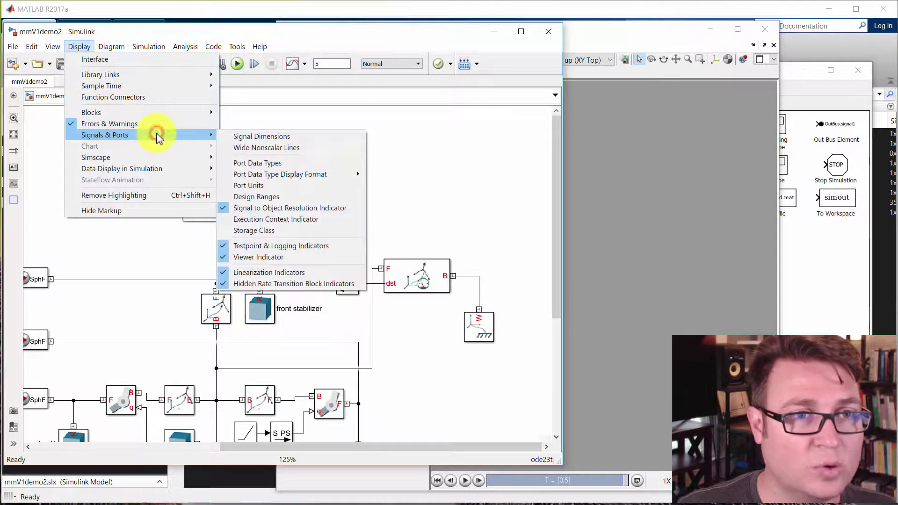
pyautogui.click(262, 186)
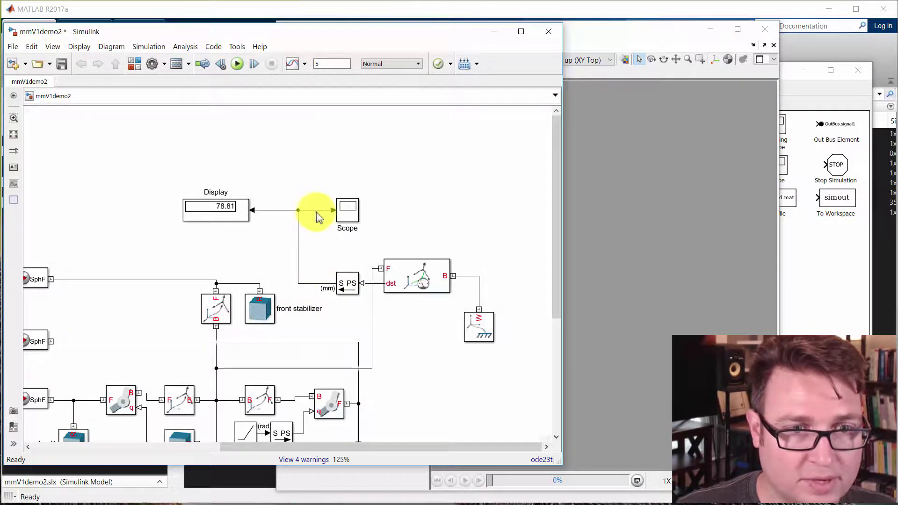
# Step: Reopen the Scope and rerun so its axis is labelled mm, then close it
pyautogui.click(356, 216)
pyautogui.doubleClick(353, 208)
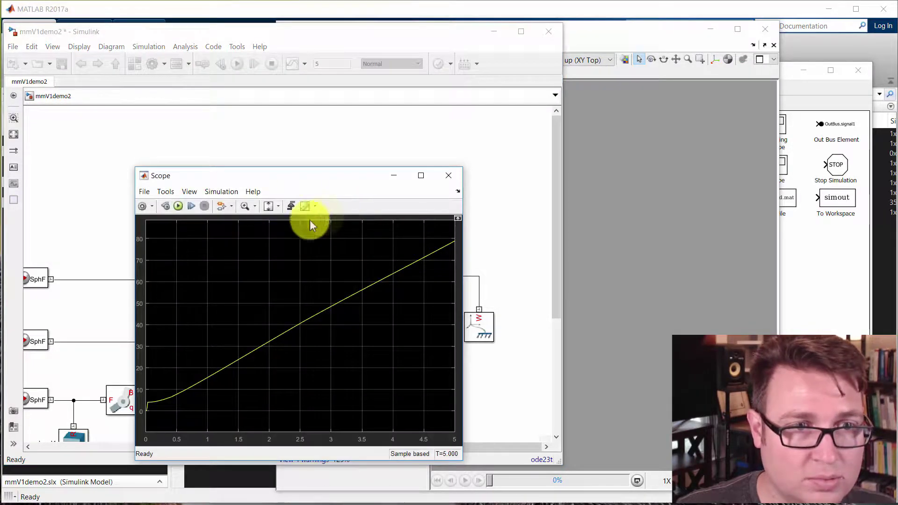
pyautogui.click(179, 205)
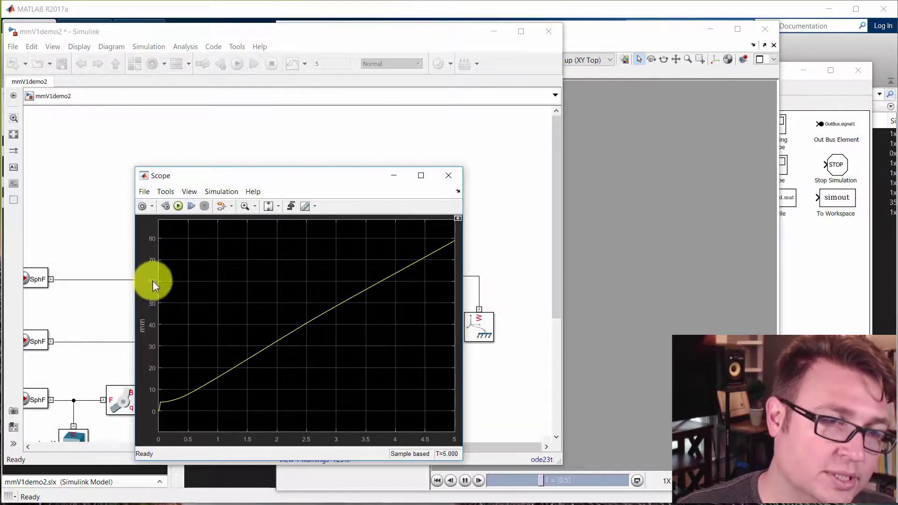
pyautogui.moveTo(302, 180); pyautogui.dragTo(290, 154)
pyautogui.click(447, 154)
# Step: Nudge the Scope block slightly left toward the Display, which reads 78.81
pyautogui.scroll(-3, 451, 204)
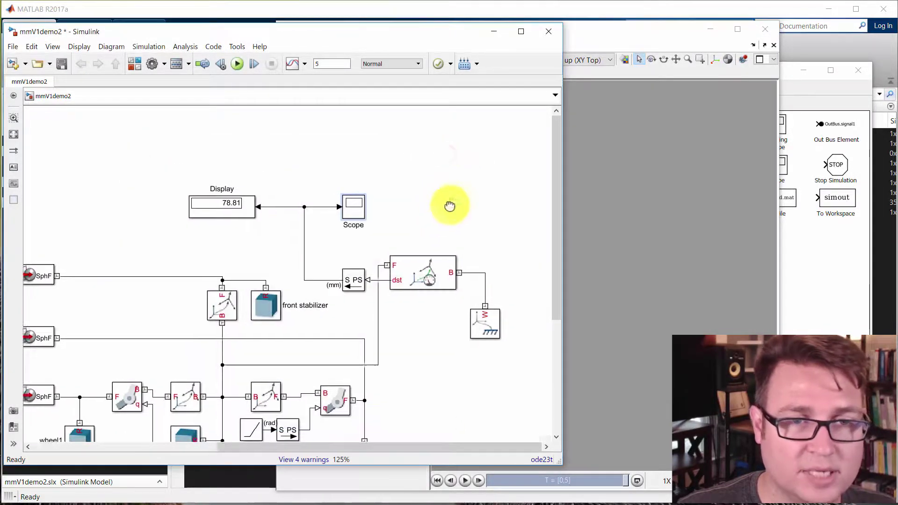
pyautogui.scroll(-5, 435, 248)
pyautogui.hscroll(-2, 435, 248)
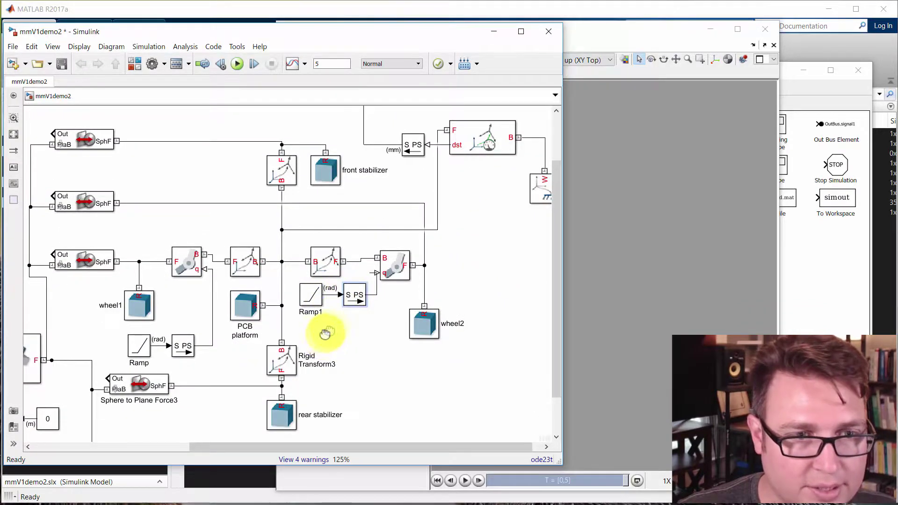
pyautogui.scroll(-2, 331, 299)
pyautogui.hscroll(-1, 332, 299)
pyautogui.hscroll(-2, 225, 344)
pyautogui.scroll(-2, 260, 337)
pyautogui.hscroll(-5, 259, 336)
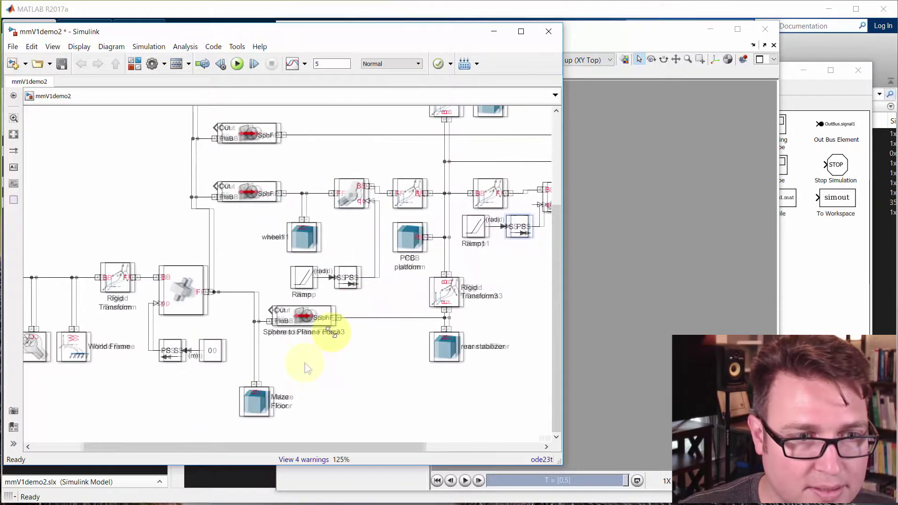
pyautogui.hscroll(-5, 181, 373)
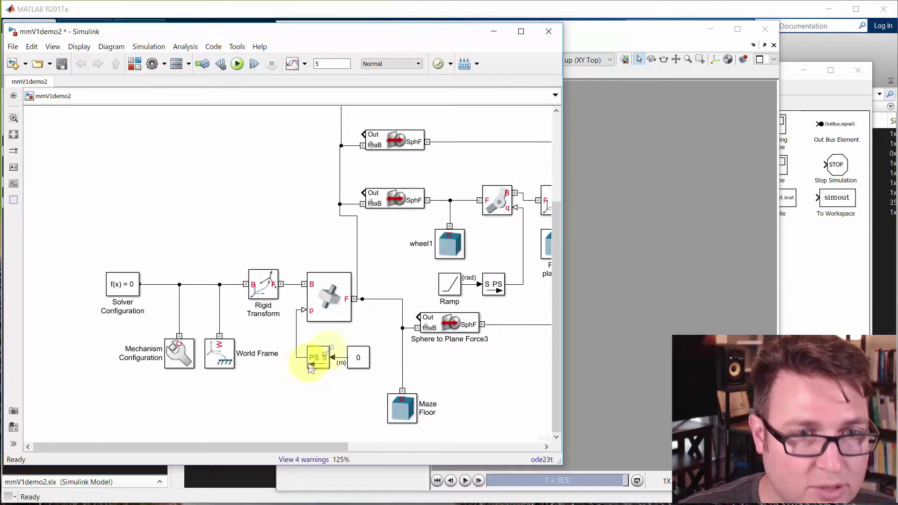
pyautogui.scroll(6, 380, 281)
pyautogui.hscroll(10, 381, 280)
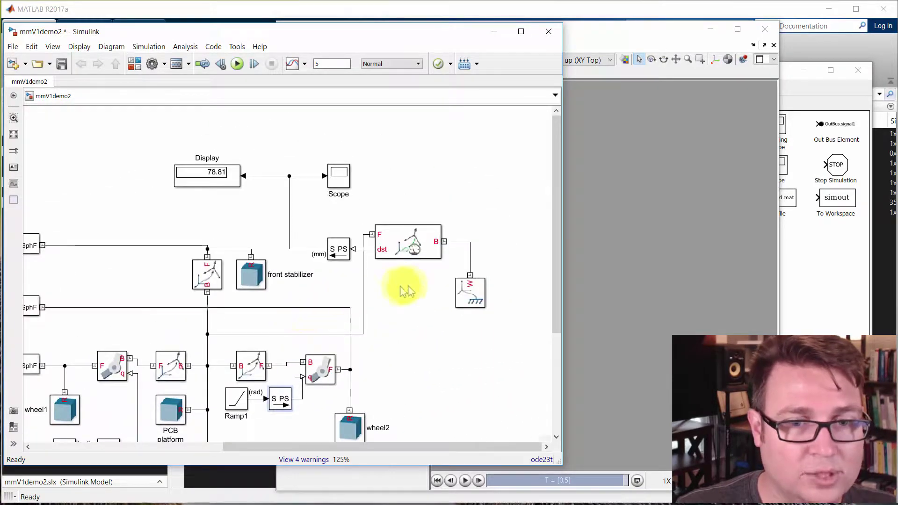
pyautogui.scroll(1, 401, 292)
pyautogui.hscroll(1, 401, 292)
pyautogui.click(417, 191)
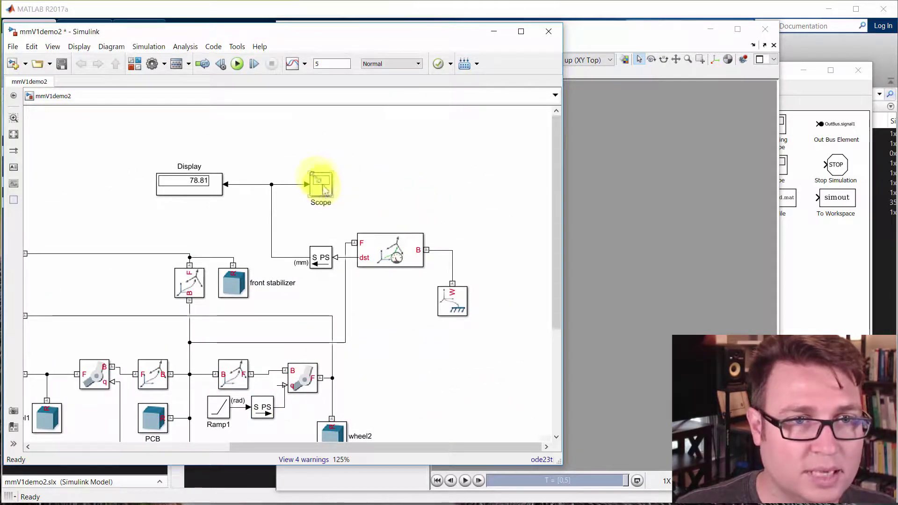
pyautogui.moveTo(318, 185); pyautogui.dragTo(305, 184)
pyautogui.click(371, 187)
pyautogui.scroll(1, 414, 176)
pyautogui.hscroll(1, 414, 177)
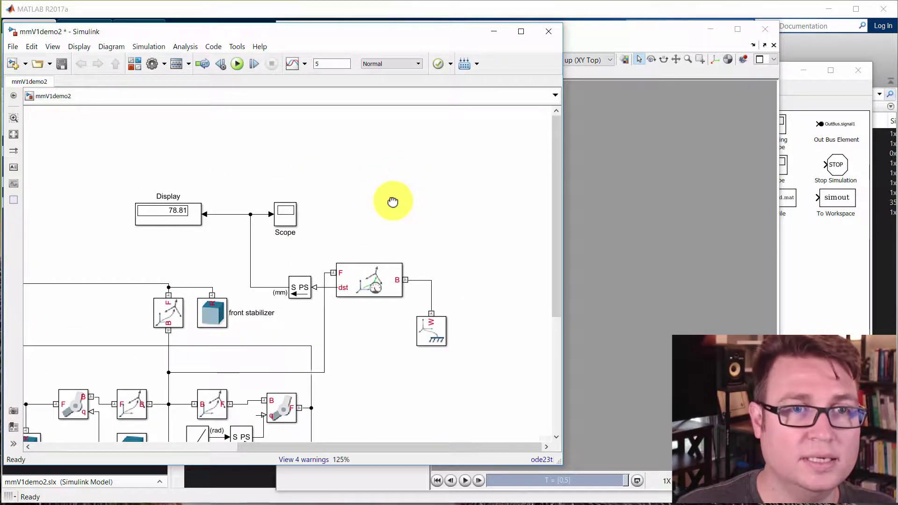
pyautogui.click(181, 215)
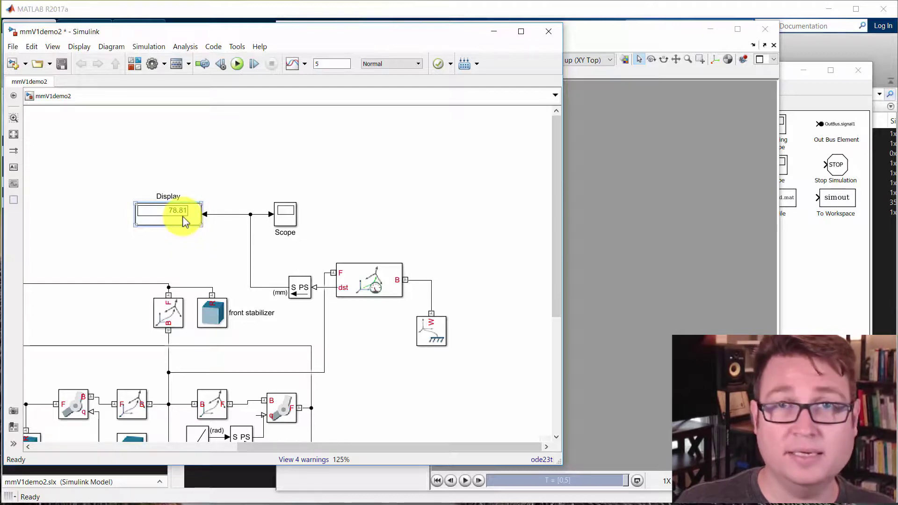
# Step: Open the Scope plot, zoom into the middle of the mm distance curve, reset, and close it
pyautogui.doubleClick(293, 216)
pyautogui.moveTo(264, 151); pyautogui.dragTo(478, 66)
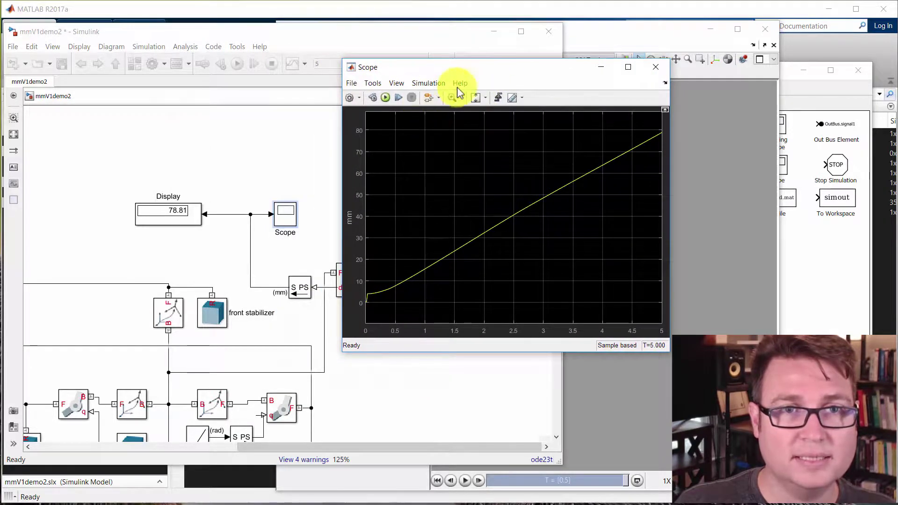
pyautogui.click(452, 99)
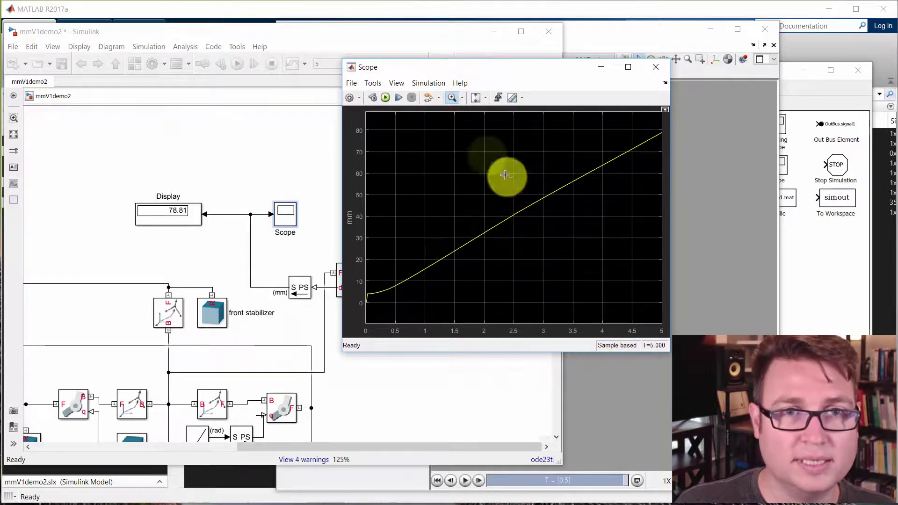
pyautogui.moveTo(484, 195); pyautogui.dragTo(544, 223)
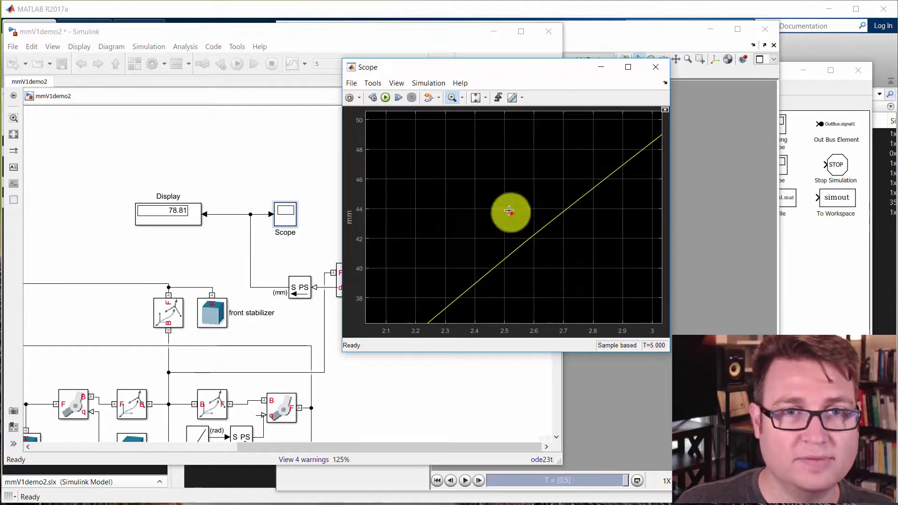
pyautogui.doubleClick(511, 210)
pyautogui.click(660, 67)
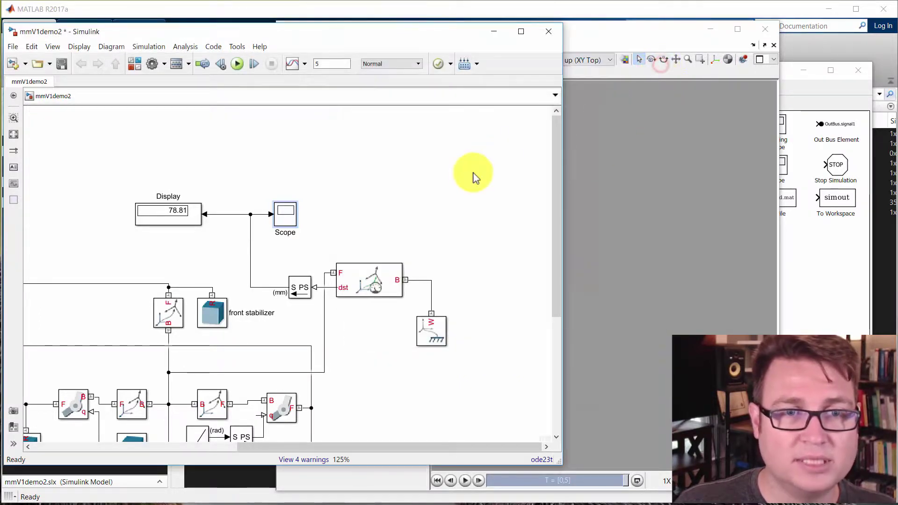
pyautogui.moveTo(475, 177); pyautogui.dragTo(437, 196)
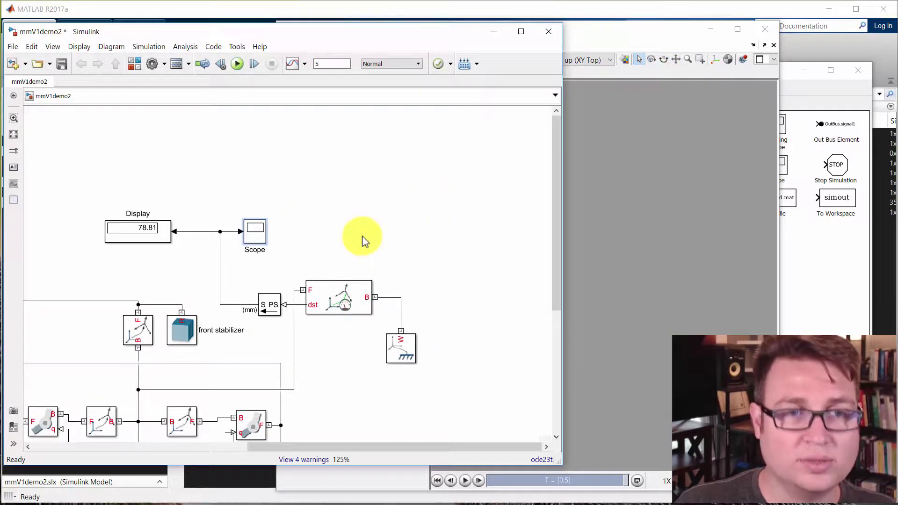
# Step: Drop a Dashboard Scope from the Simulink Dashboard library above and right of the sensor blocks
pyautogui.click(152, 66)
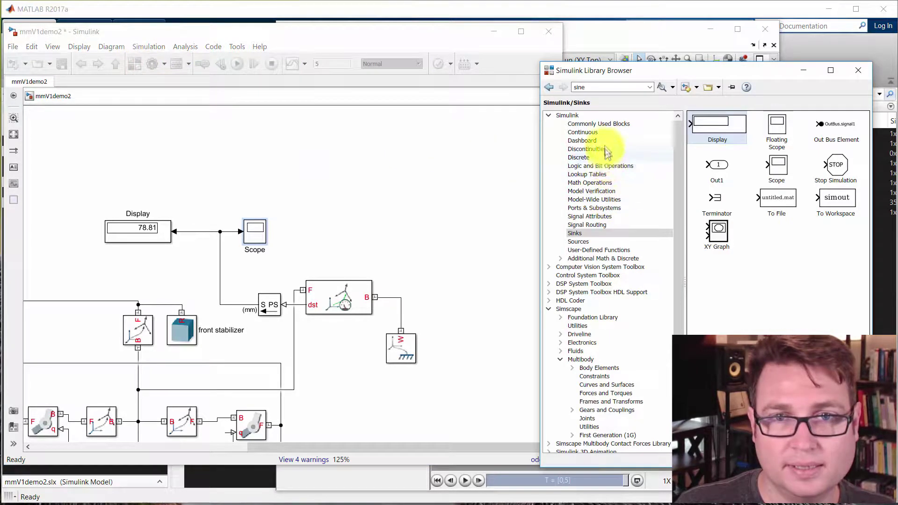
pyautogui.click(605, 141)
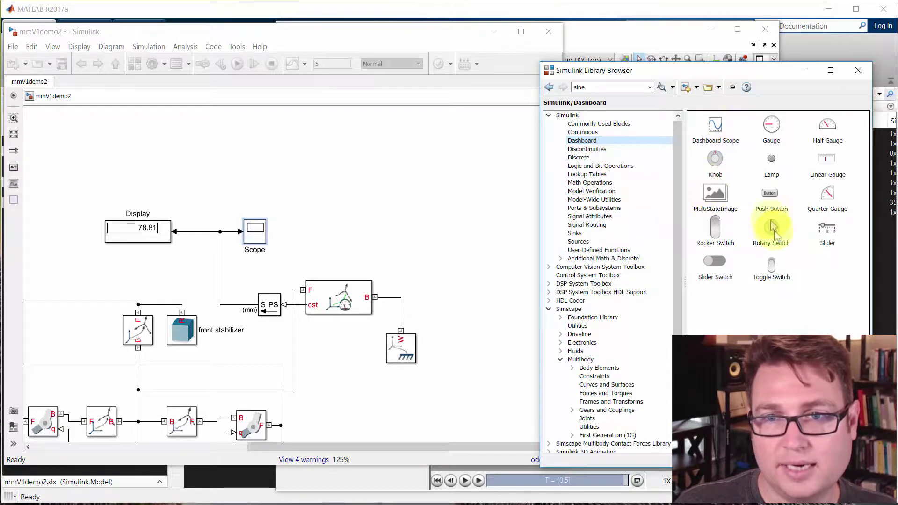
pyautogui.click(836, 228)
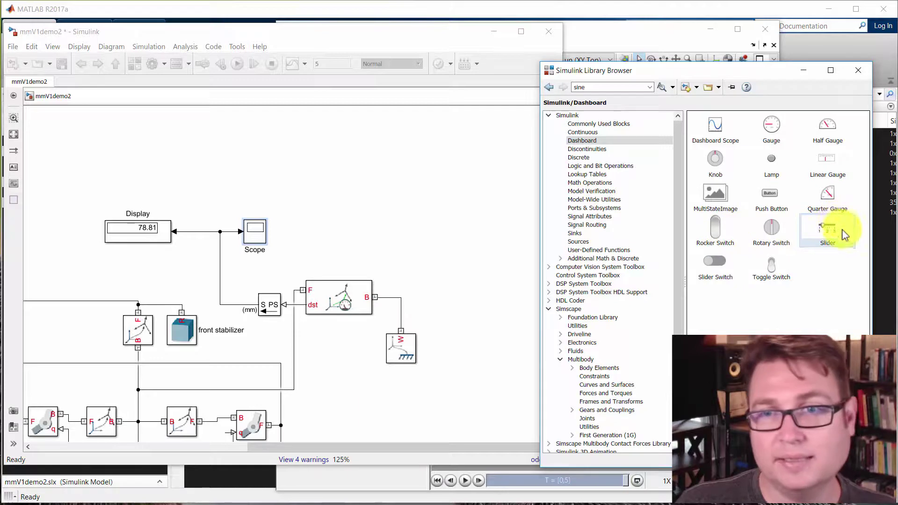
pyautogui.click(717, 127)
pyautogui.moveTo(694, 145); pyautogui.dragTo(486, 234)
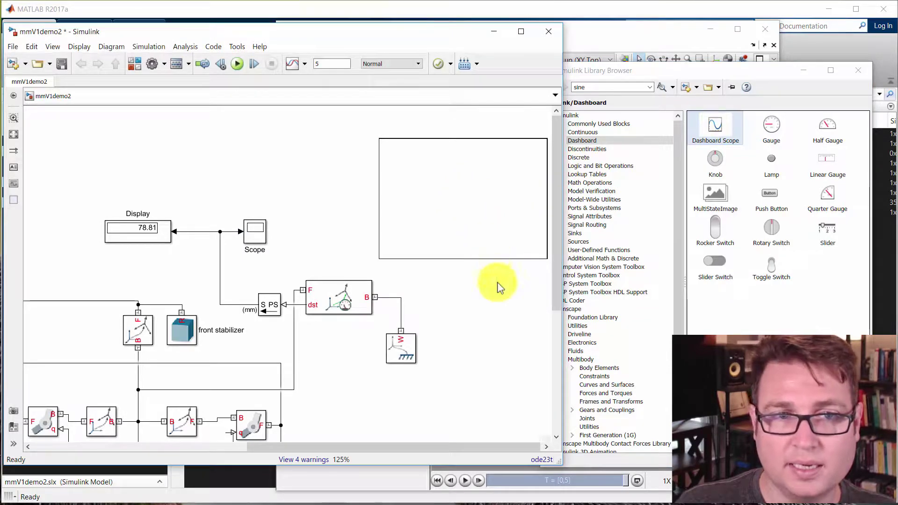
pyautogui.hscroll(4, 469, 294)
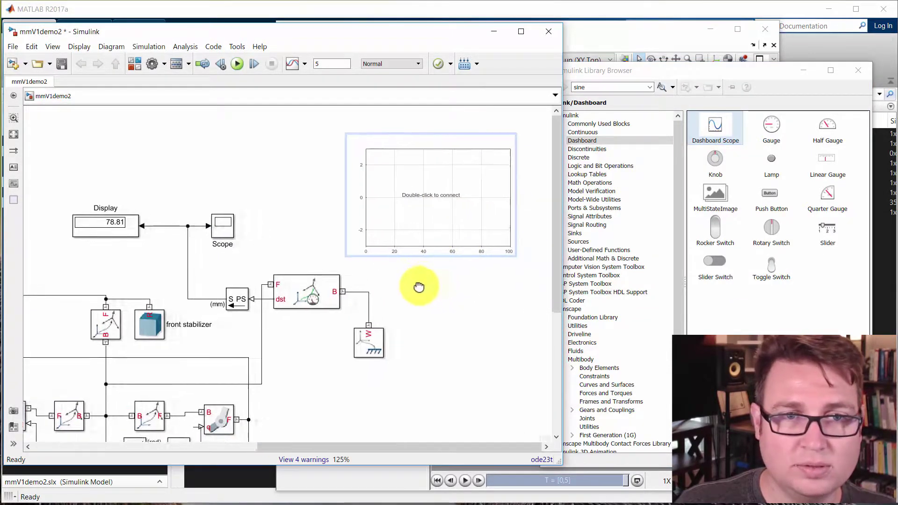
pyautogui.moveTo(367, 223); pyautogui.dragTo(405, 240)
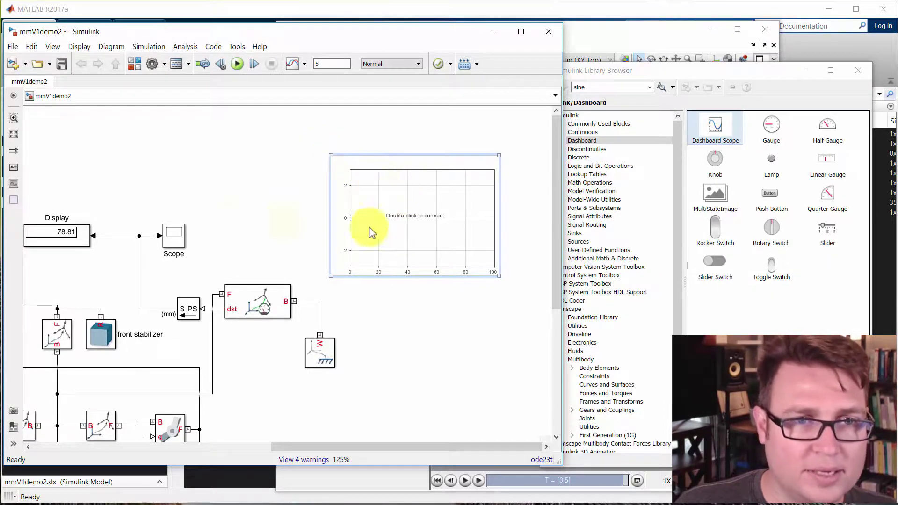
pyautogui.moveTo(374, 224); pyautogui.dragTo(382, 209)
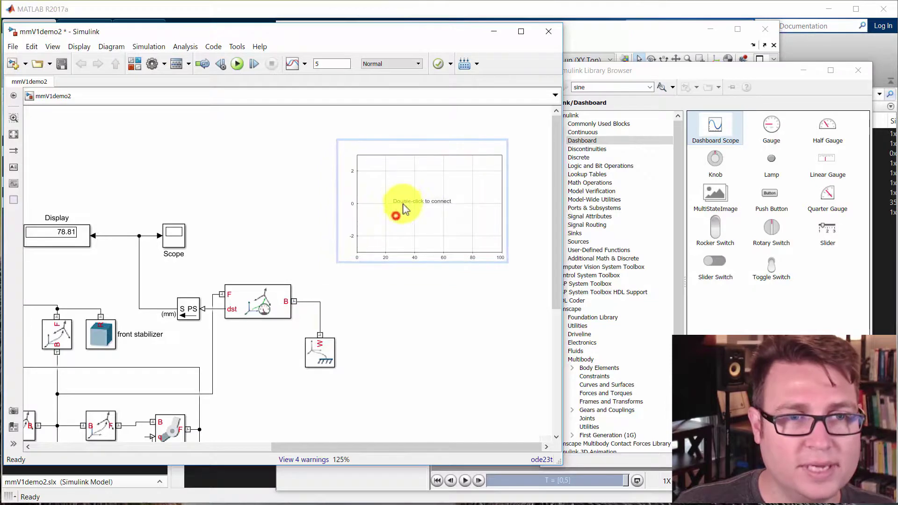
pyautogui.click(244, 207)
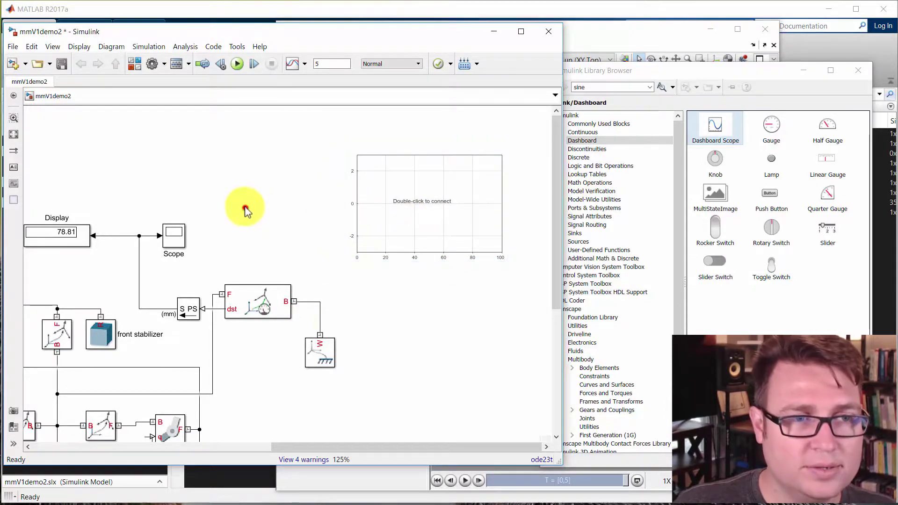
# Step: Pick the mm distance line and tick Connect for PS-Simulink Converter:1 in the Dashboard Scope parameters
pyautogui.doubleClick(430, 166)
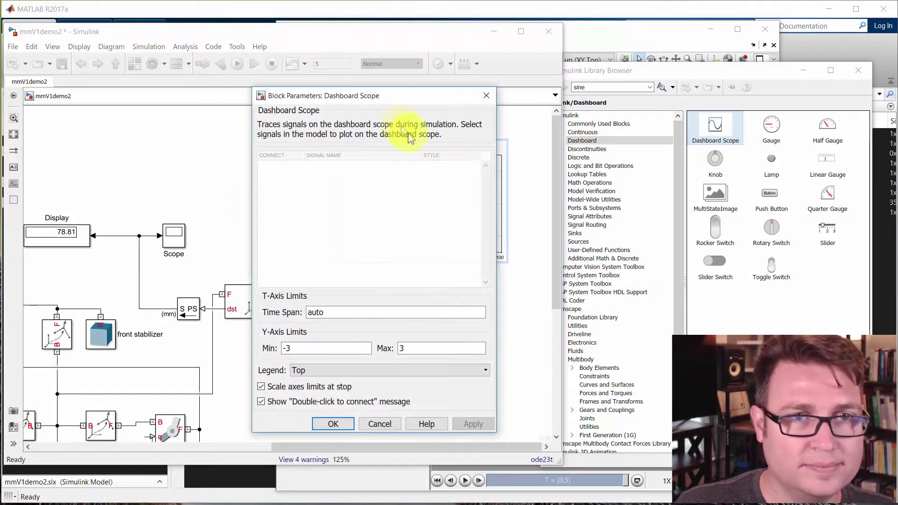
pyautogui.moveTo(365, 102); pyautogui.dragTo(618, 90)
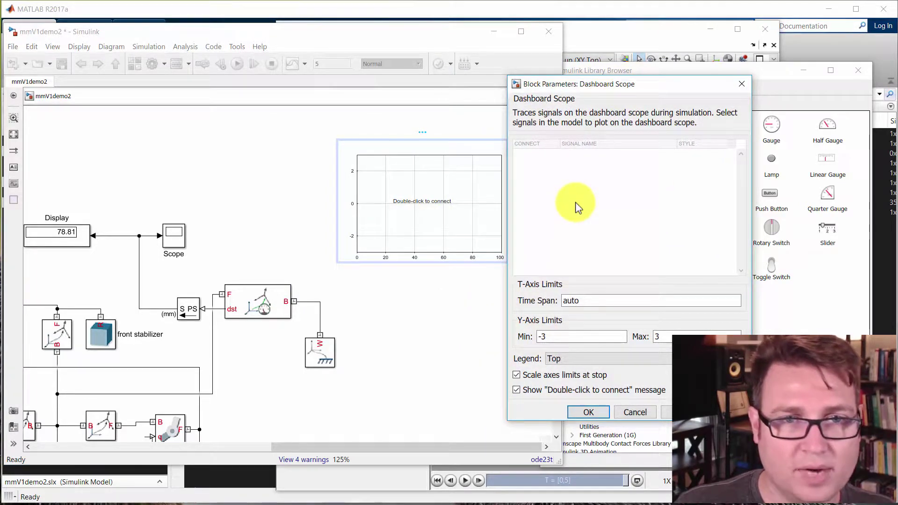
pyautogui.moveTo(547, 83); pyautogui.dragTo(528, 95)
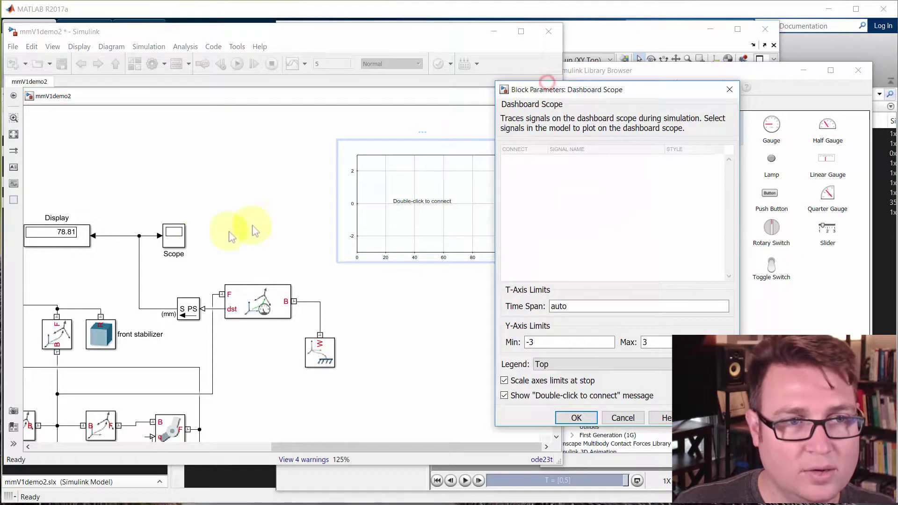
pyautogui.click(139, 255)
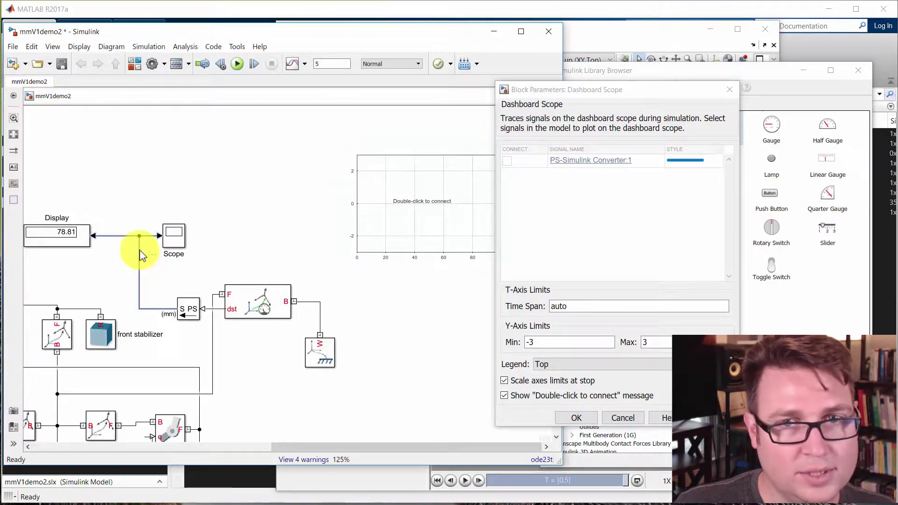
pyautogui.click(508, 162)
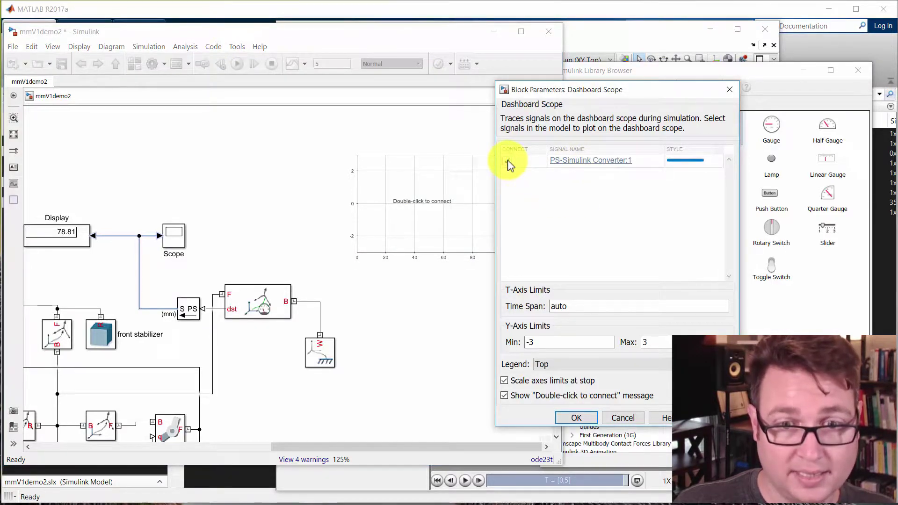
pyautogui.click(574, 335)
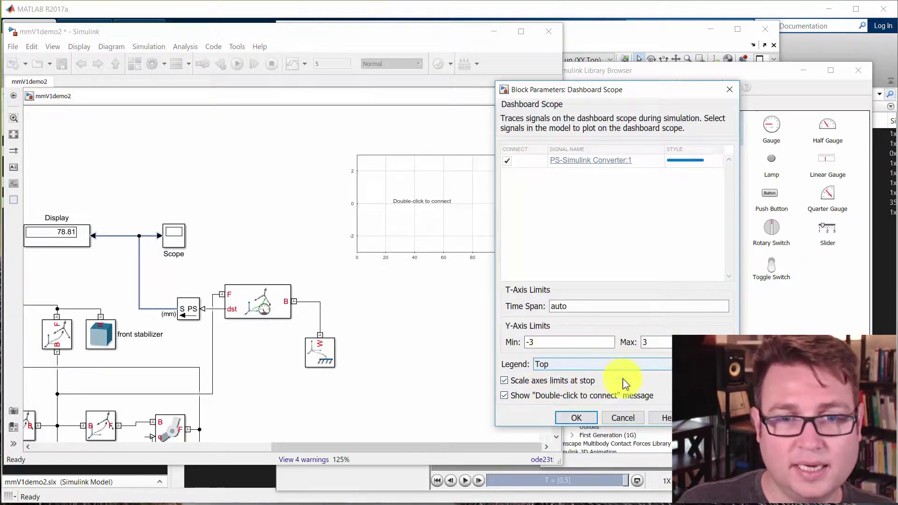
pyautogui.click(573, 419)
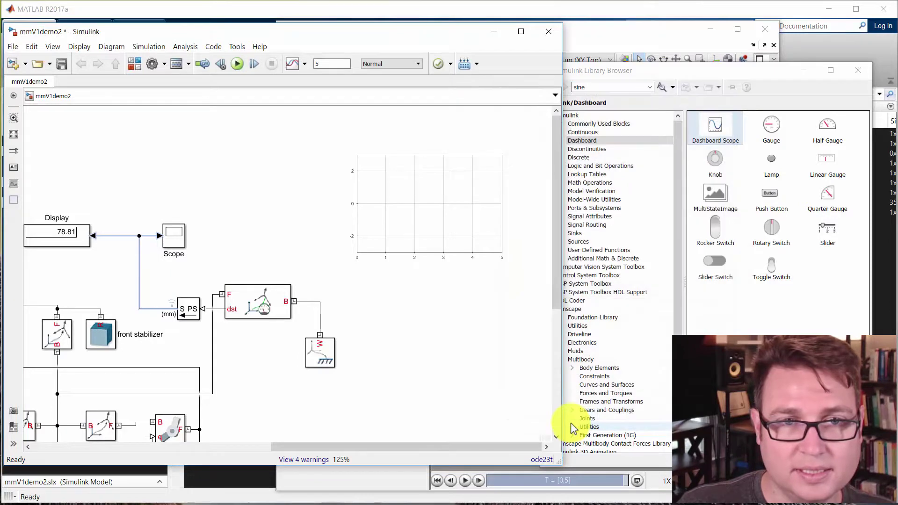
# Step: Run the simulation and move the Dashboard Scope plot left, above the Scope block
pyautogui.click(237, 62)
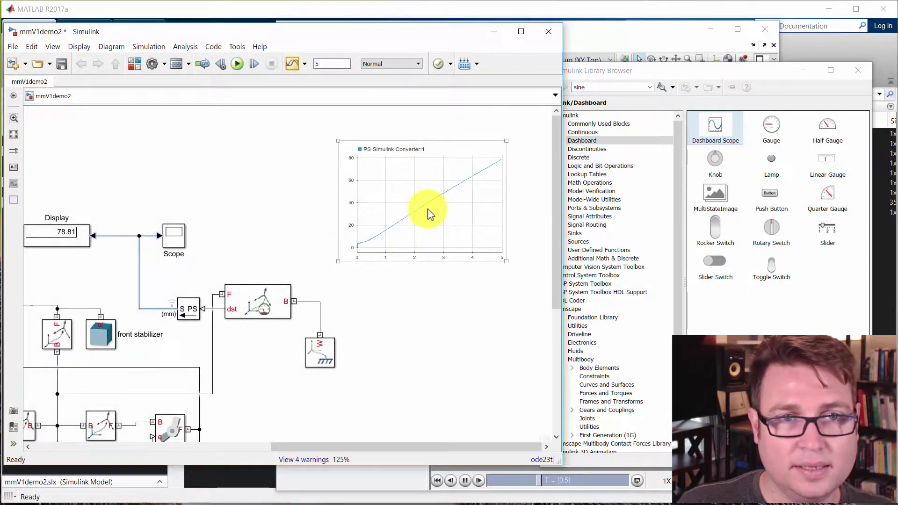
pyautogui.moveTo(429, 214); pyautogui.dragTo(327, 214)
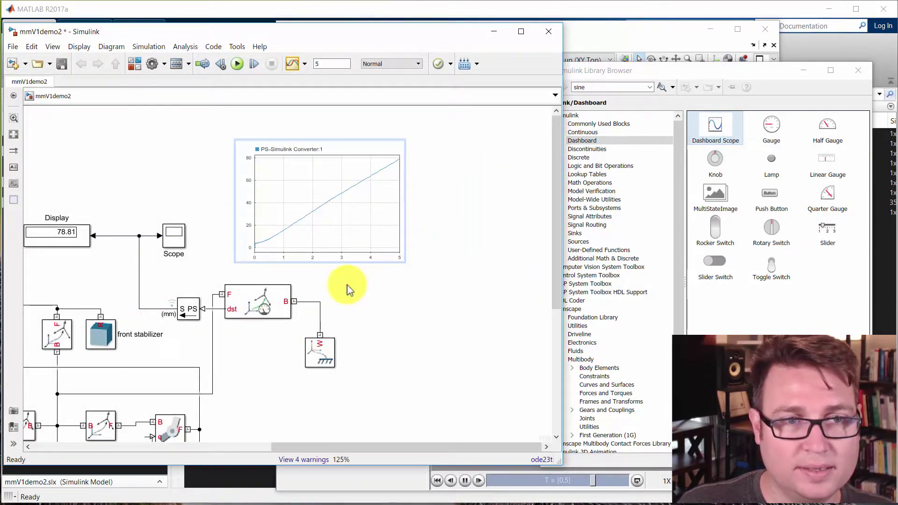
pyautogui.click(367, 297)
pyautogui.press('space')
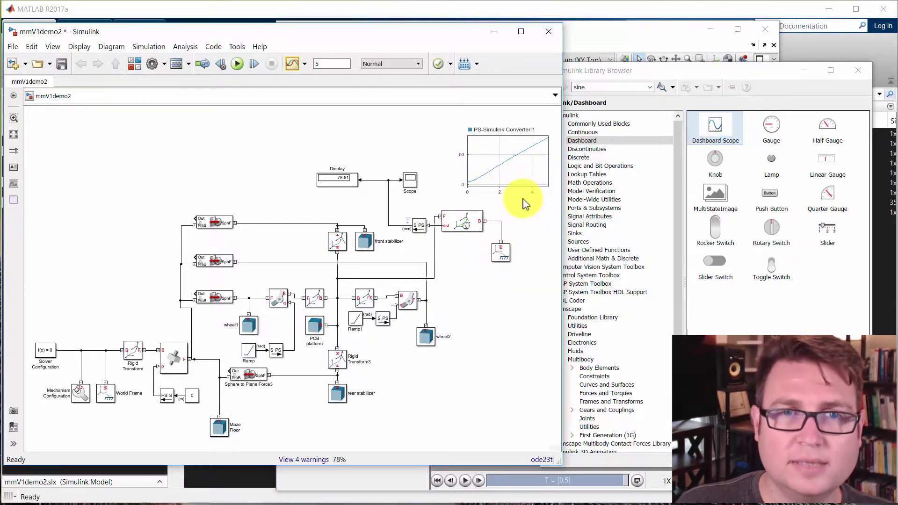
pyautogui.scroll(3, 501, 204)
pyautogui.scroll(2, 445, 238)
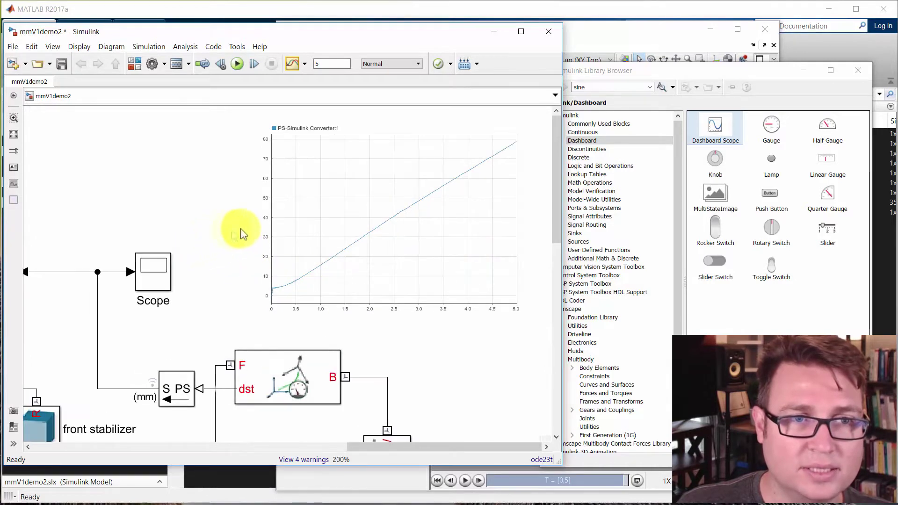
# Step: Pan and zoom the Dashboard Scope onto the curve around 2–3 s and 30–50 mm
pyautogui.click(265, 259)
pyautogui.scroll(-1, 266, 260)
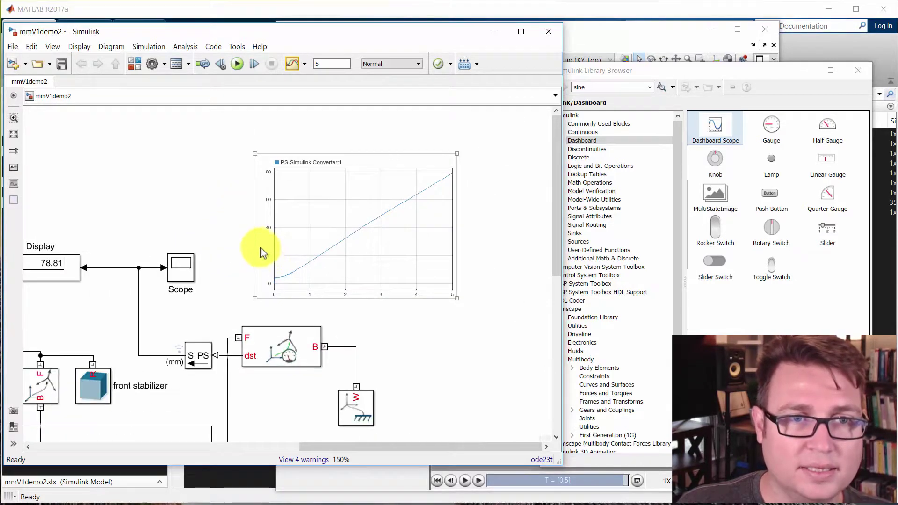
pyautogui.scroll(2, 255, 248)
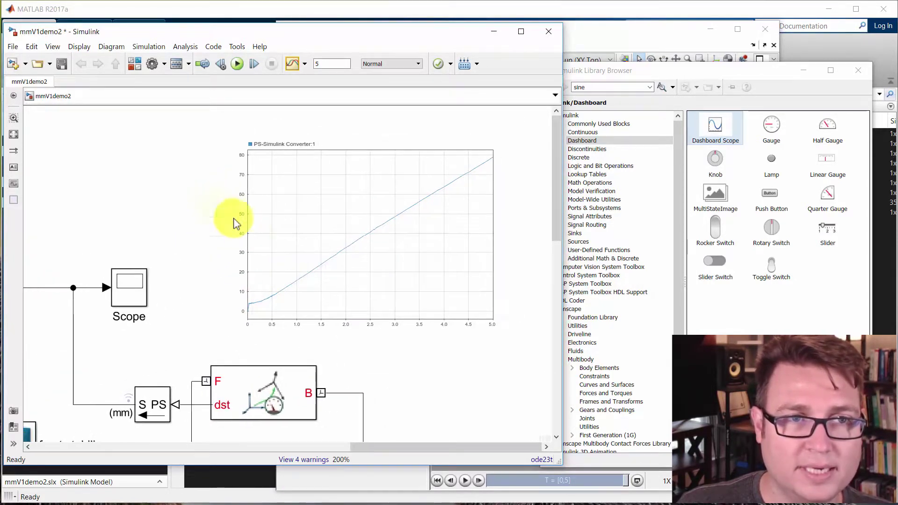
pyautogui.moveTo(285, 233); pyautogui.dragTo(300, 240)
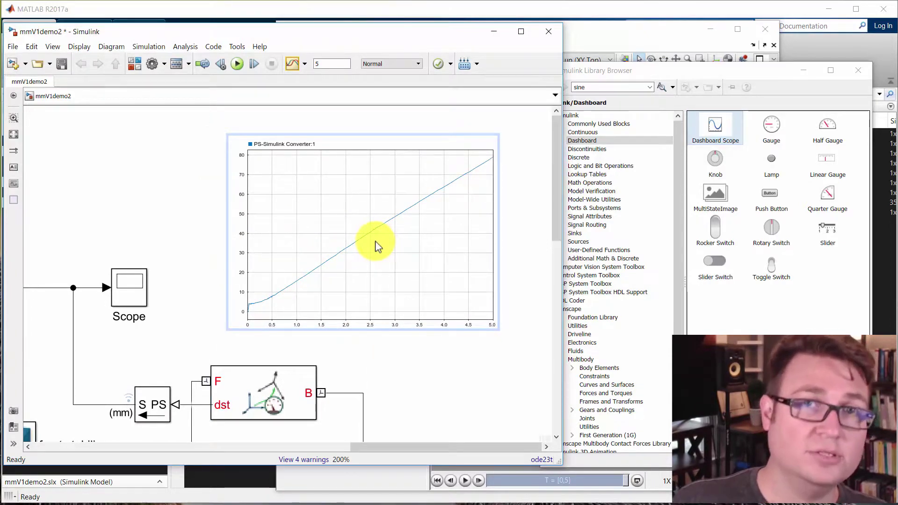
pyautogui.click(180, 192)
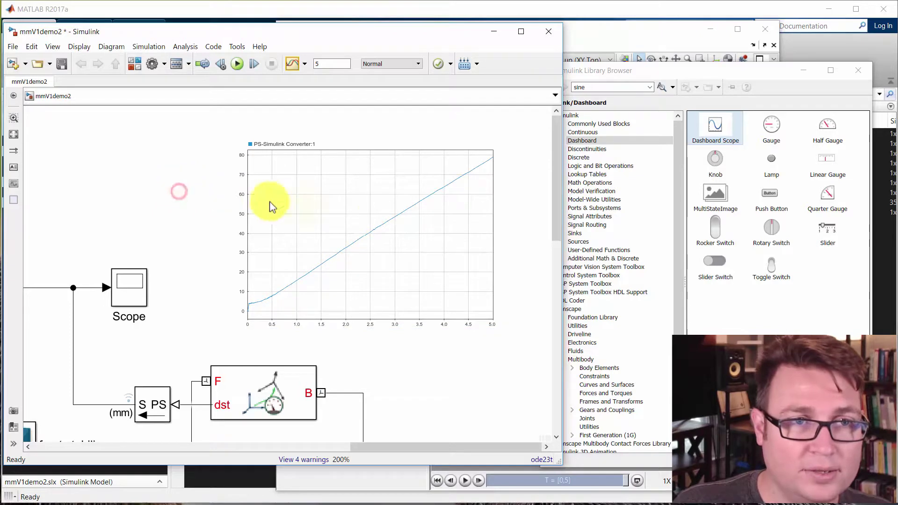
pyautogui.click(378, 214)
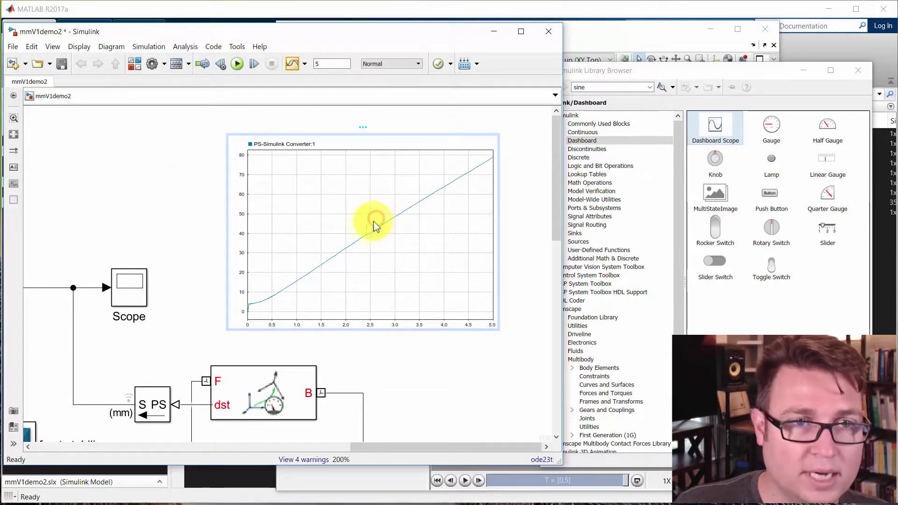
pyautogui.moveTo(336, 235)
pyautogui.mouseDown()
pyautogui.moveTo(357, 262)
pyautogui.moveTo(339, 225)
pyautogui.moveTo(301, 208)
pyautogui.moveTo(387, 201)
pyautogui.moveTo(415, 216)
pyautogui.moveTo(350, 224)
pyautogui.mouseUp()
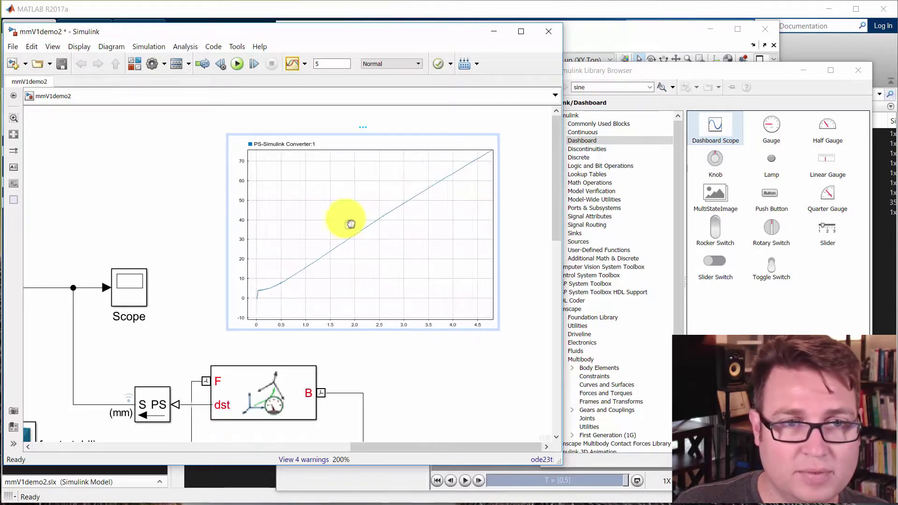
pyautogui.scroll(3, 386, 230)
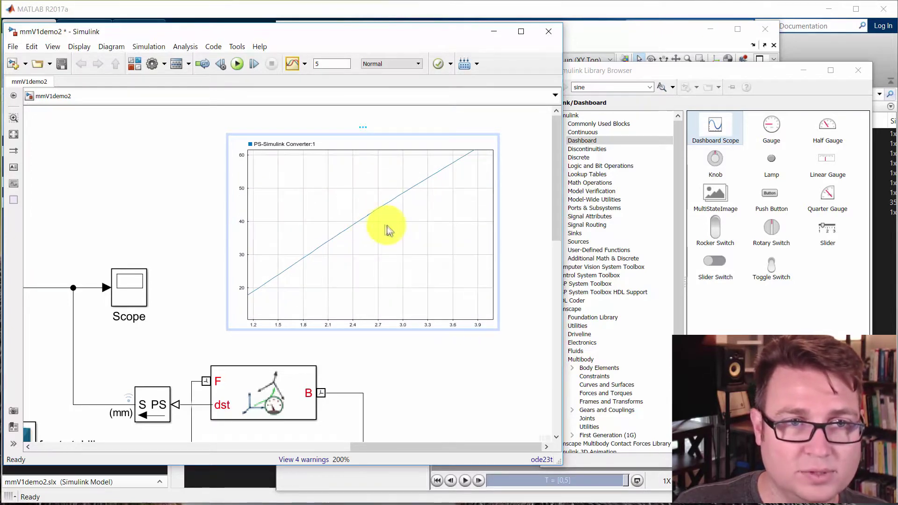
pyautogui.scroll(2, 383, 228)
pyautogui.rightClick(380, 217)
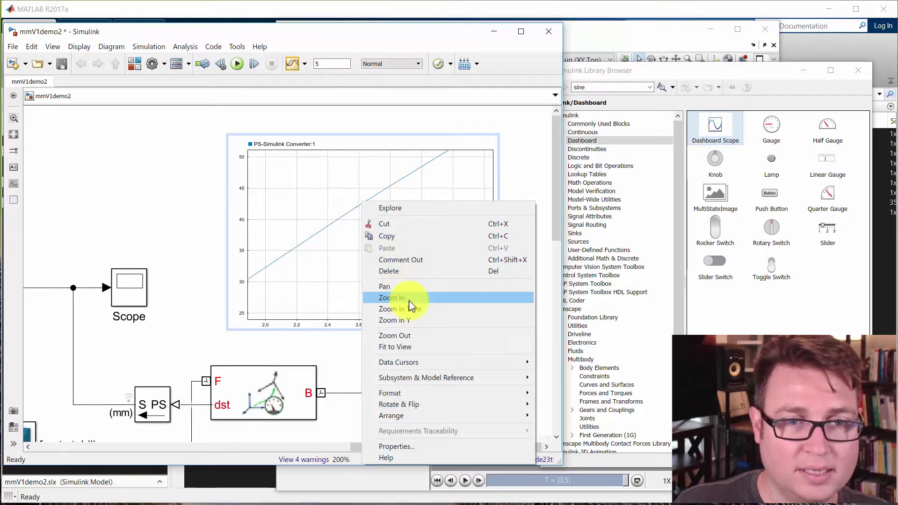
pyautogui.click(388, 298)
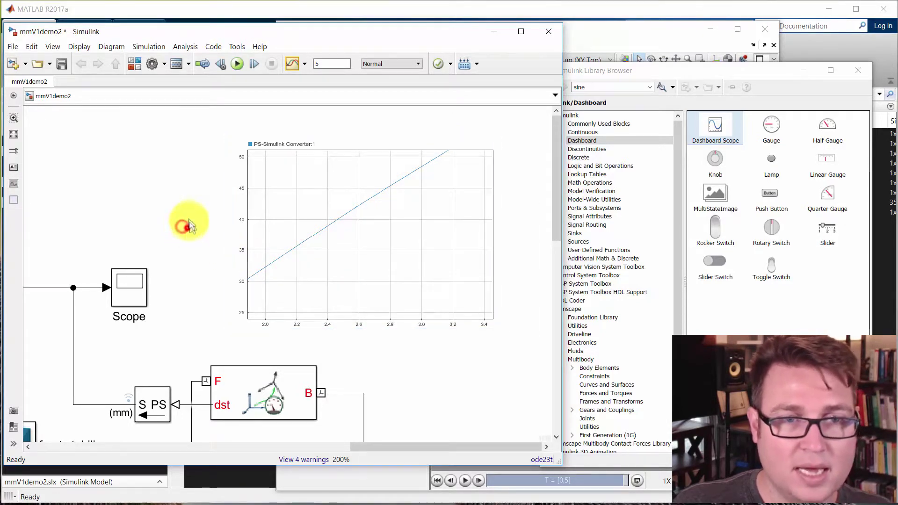
pyautogui.press('space')
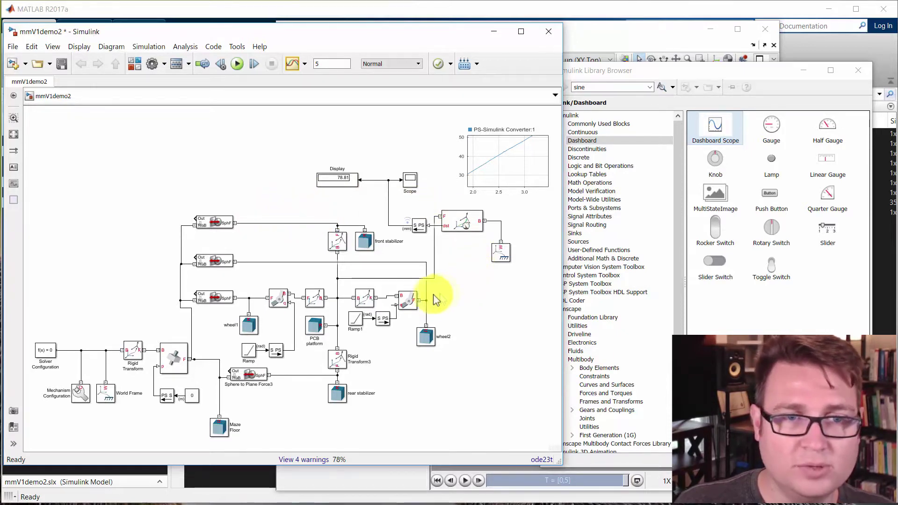
# Step: Shift Ramp1 and its converter left and nudge the joint beside wheel2 down
pyautogui.scroll(4, 383, 327)
pyautogui.moveTo(377, 350); pyautogui.dragTo(317, 310)
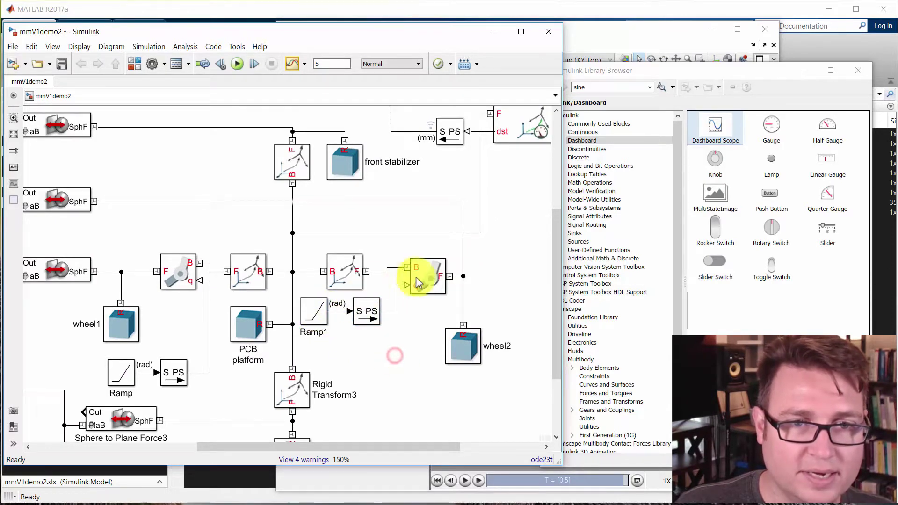
pyautogui.moveTo(410, 276); pyautogui.dragTo(411, 281)
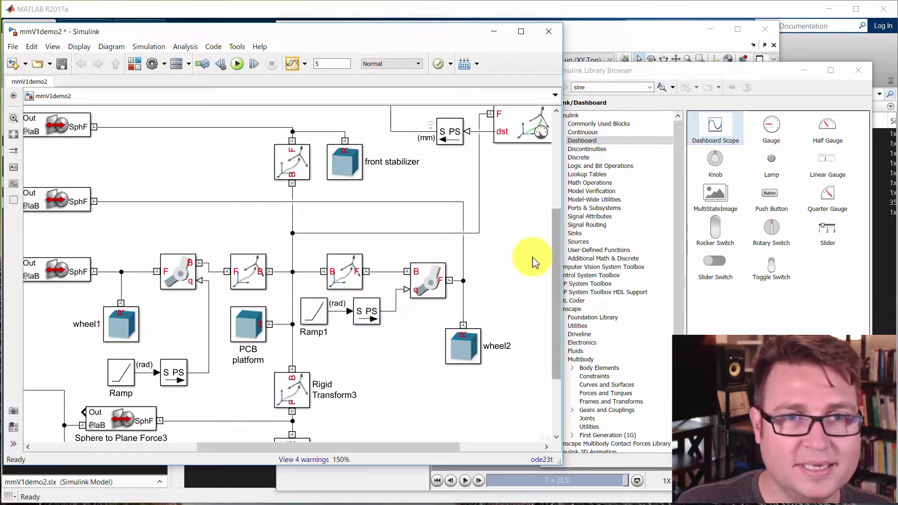
# Step: Send the converter's mm distance signal to the Simulation Data Inspector
pyautogui.scroll(-2, 536, 261)
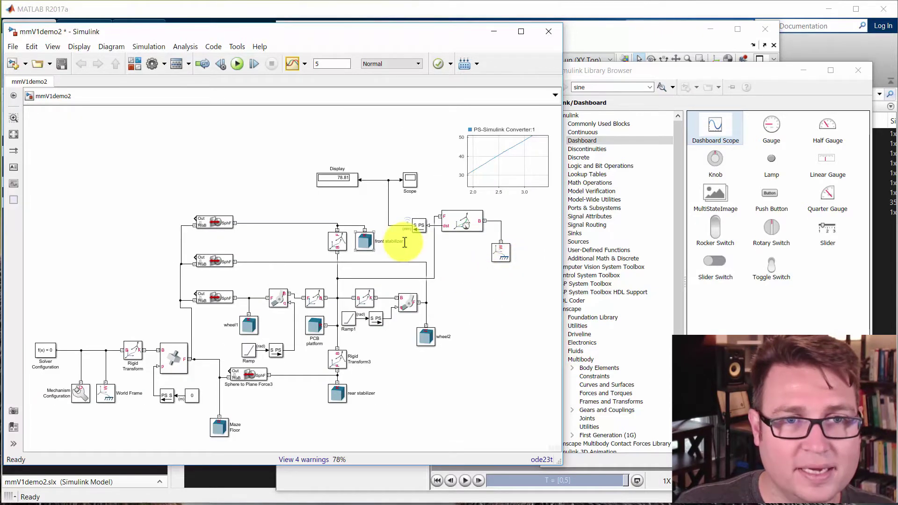
pyautogui.scroll(3, 430, 226)
pyautogui.click(424, 230)
pyautogui.click(401, 209)
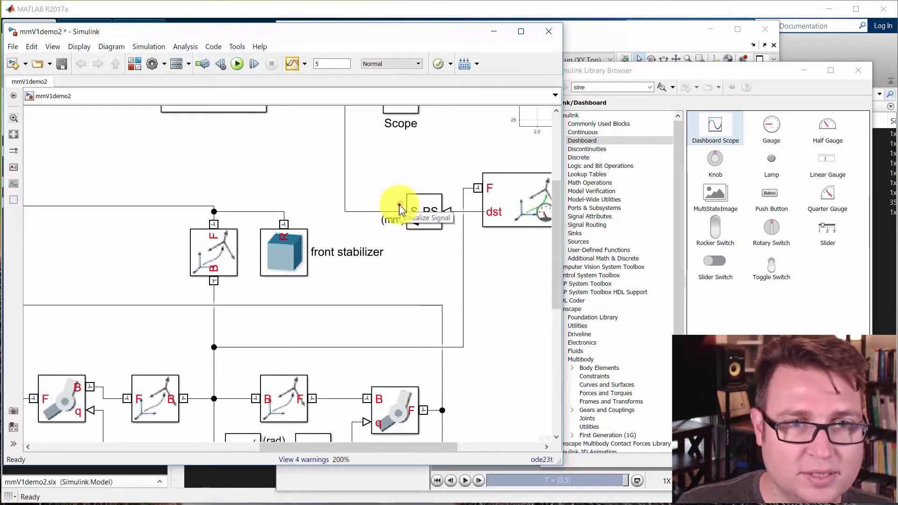
pyautogui.click(401, 209)
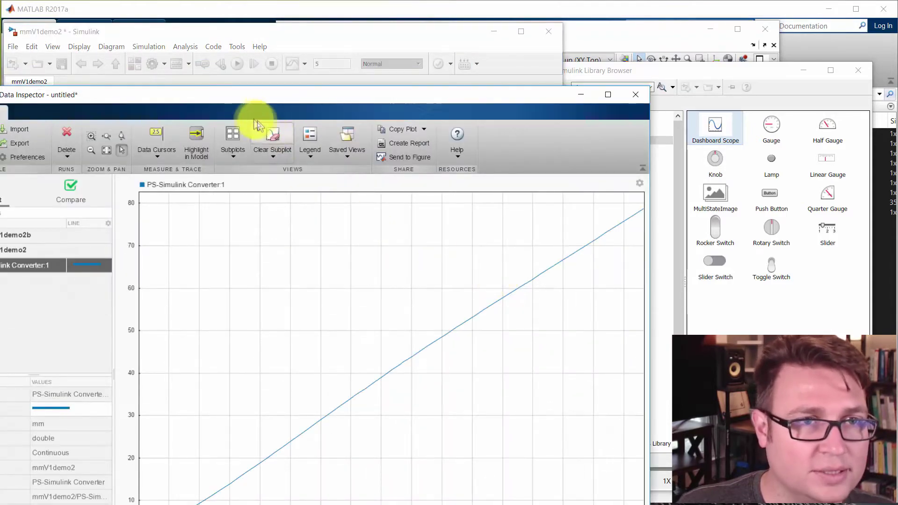
# Step: Raise the Data Inspector window, check the curve near 80 mm, then close it and fit the model
pyautogui.moveTo(248, 99); pyautogui.dragTo(338, 22)
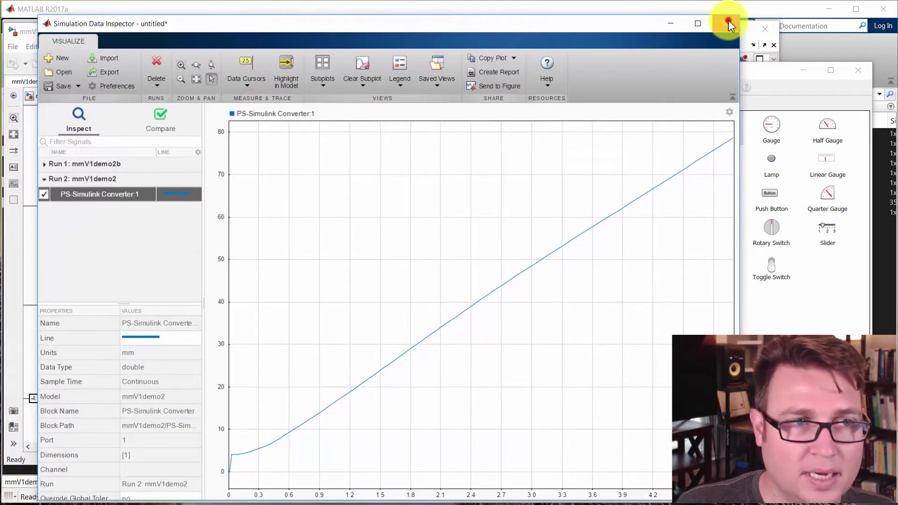
pyautogui.click(728, 24)
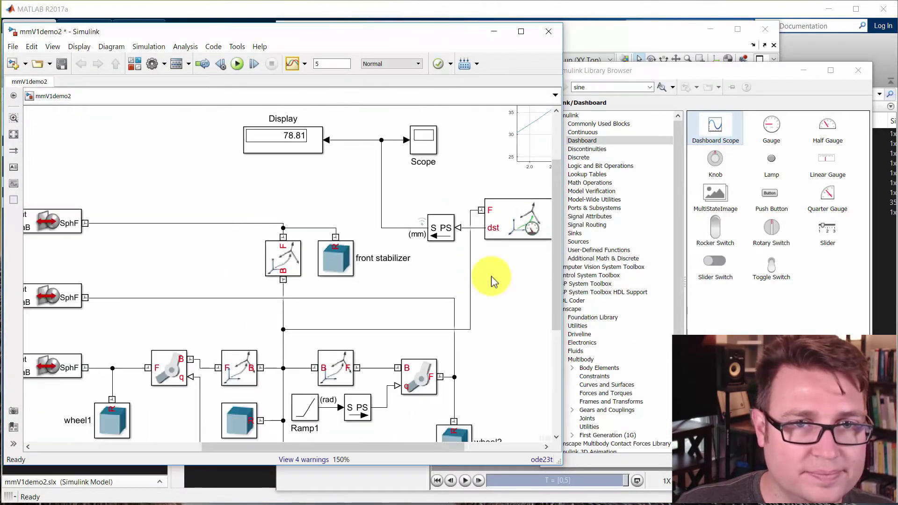
pyautogui.press('space')
# Step: Drag the Dashboard Scope plot below wheel2, then check the sensor, Display, and plot positions
pyautogui.click(504, 176)
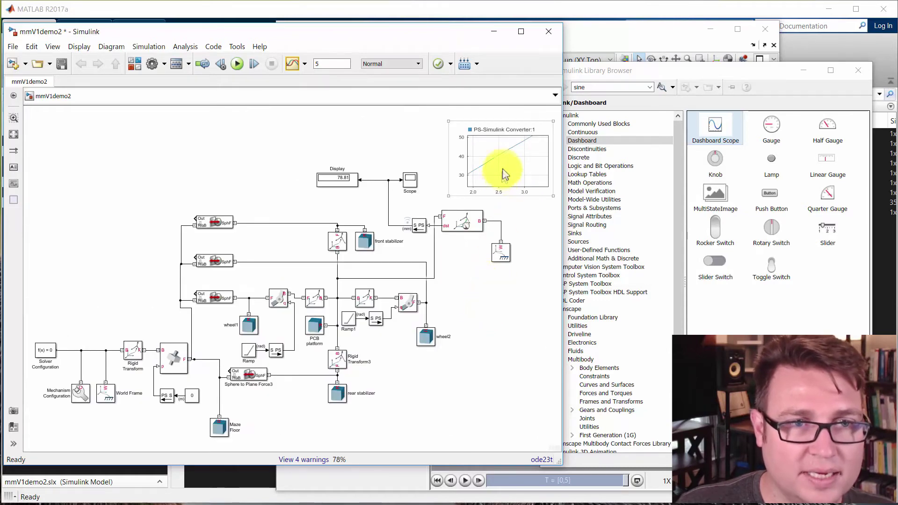
pyautogui.moveTo(504, 175); pyautogui.dragTo(443, 408)
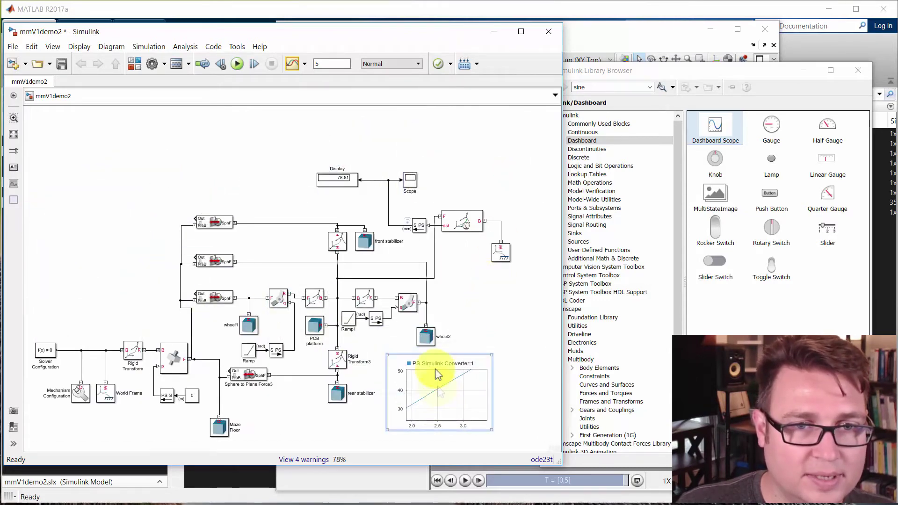
pyautogui.click(535, 320)
pyautogui.click(461, 219)
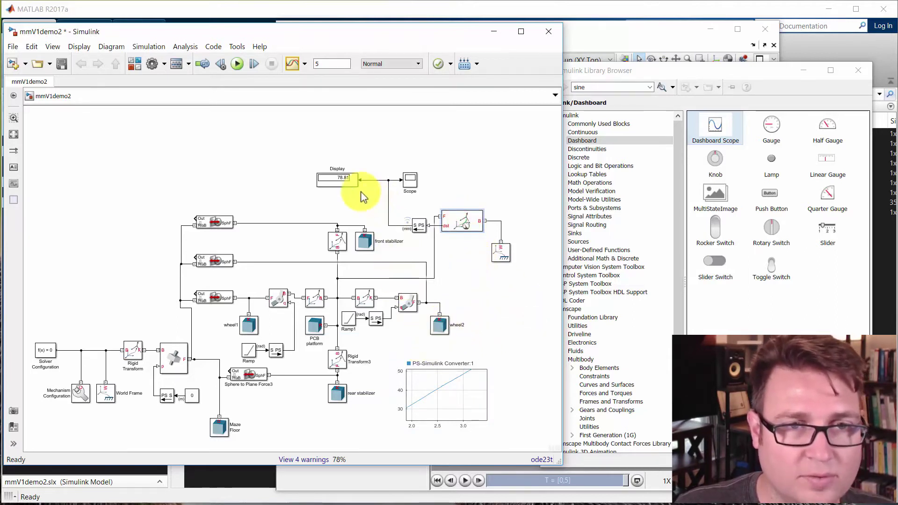
pyautogui.click(324, 184)
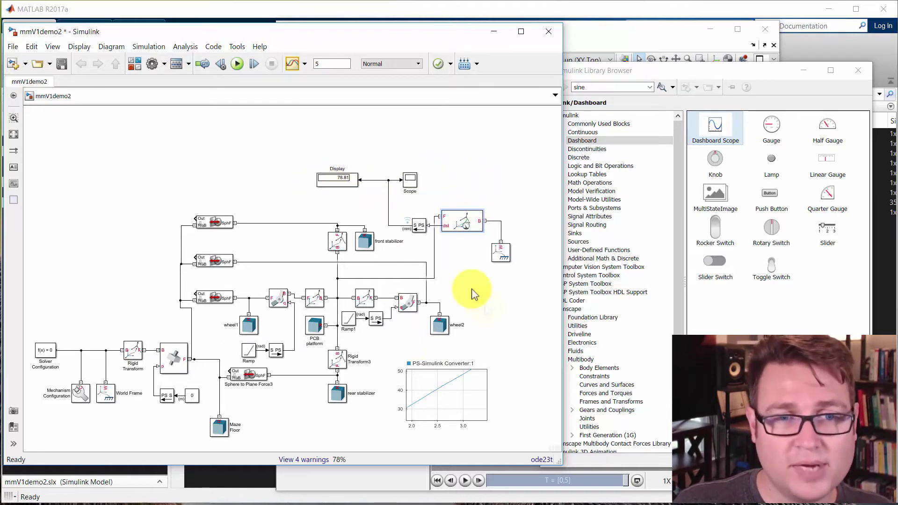
pyautogui.click(472, 395)
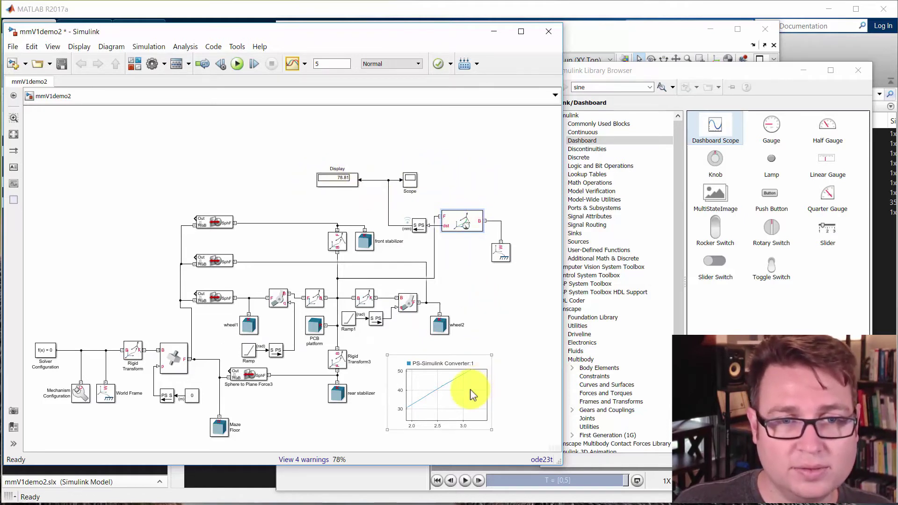
pyautogui.click(497, 323)
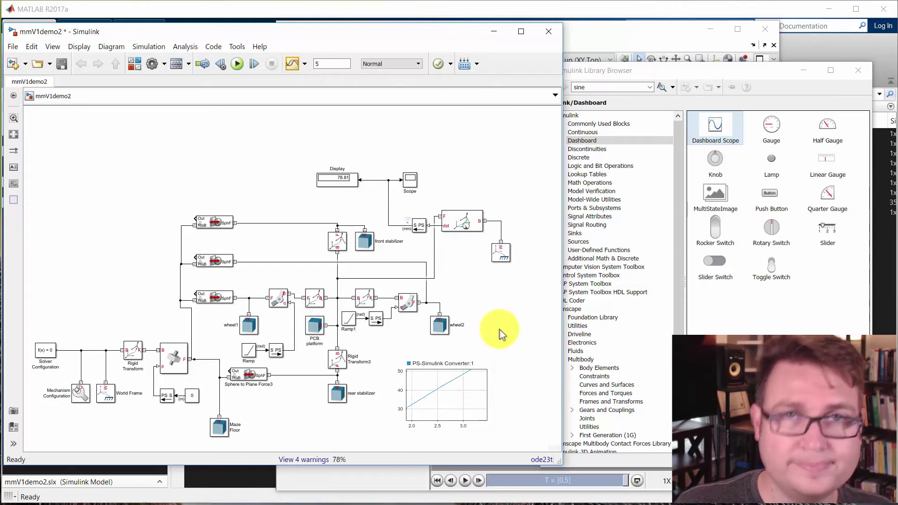